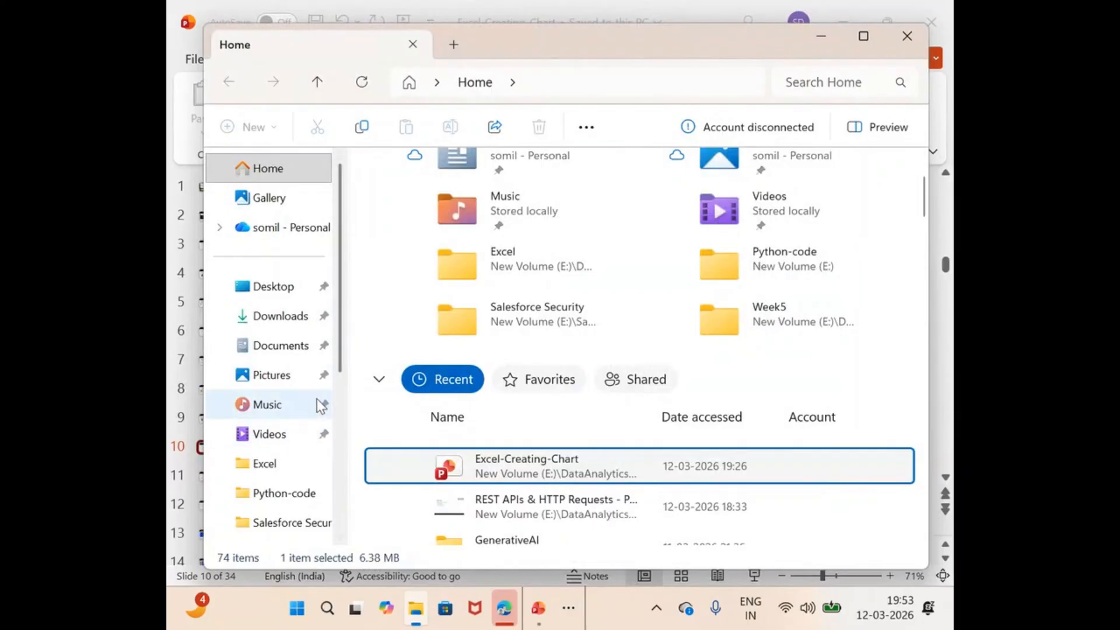
- Open the CarDataDec25 workbook from the DataAnalytics-Docs\Excel folder on drive E, listing the files by modification date
{"action": "scroll", "coordinate": [315, 403], "scroll_direction": "down", "scroll_amount": 2}
{"action": "scroll", "coordinate": [318, 406], "scroll_direction": "down", "scroll_amount": 3}
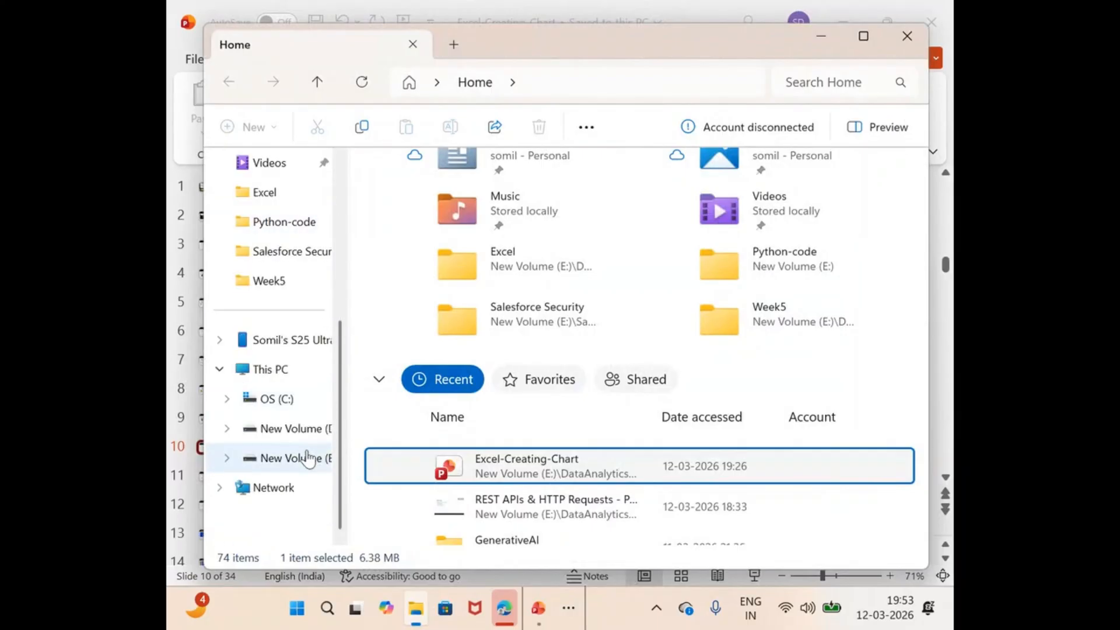
{"action": "left_click", "coordinate": [310, 458]}
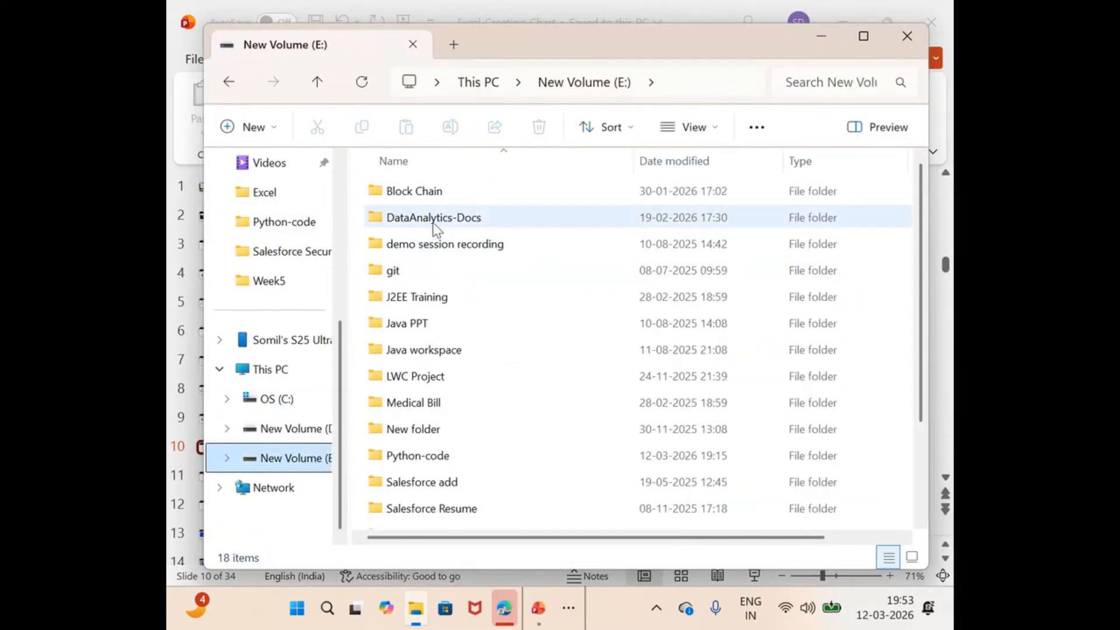
{"action": "double_click", "coordinate": [434, 219]}
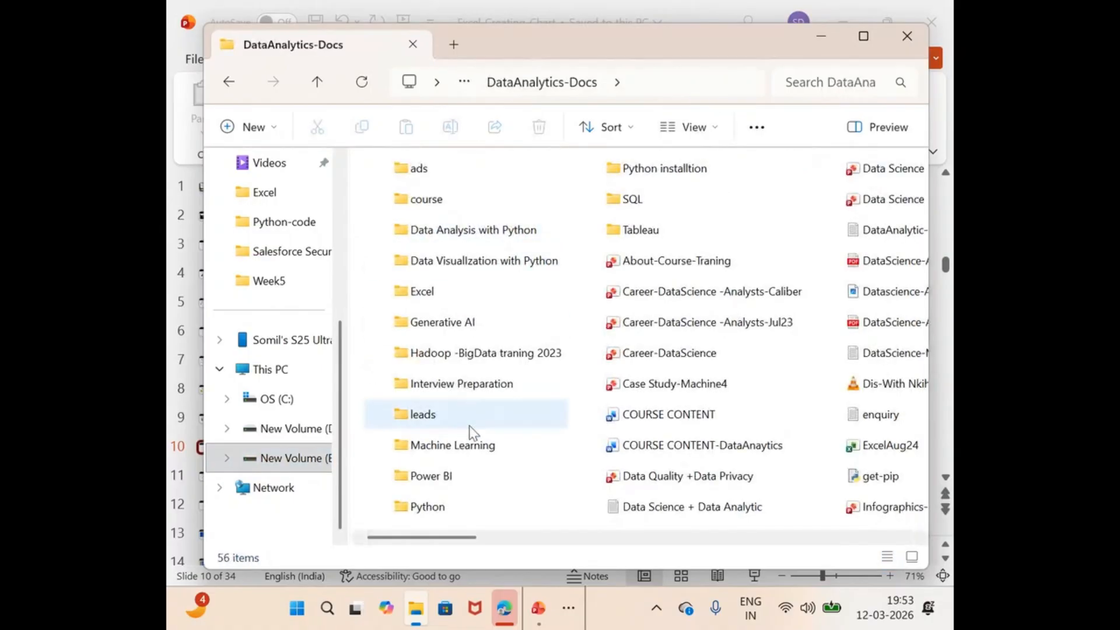
{"action": "double_click", "coordinate": [417, 295]}
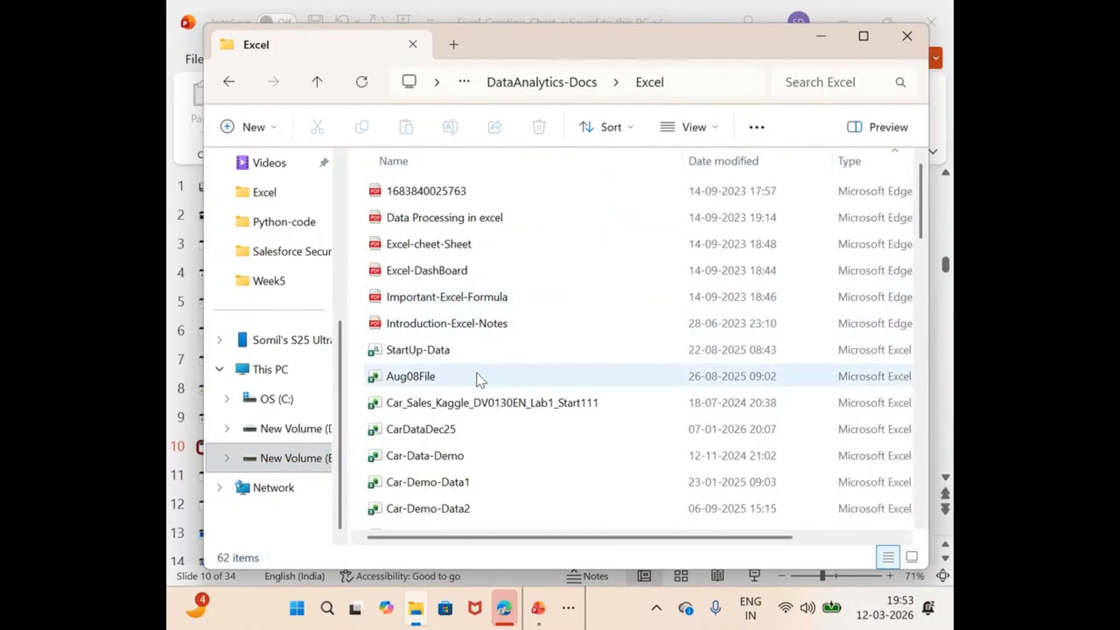
{"action": "left_click", "coordinate": [749, 166]}
{"action": "double_click", "coordinate": [419, 220]}
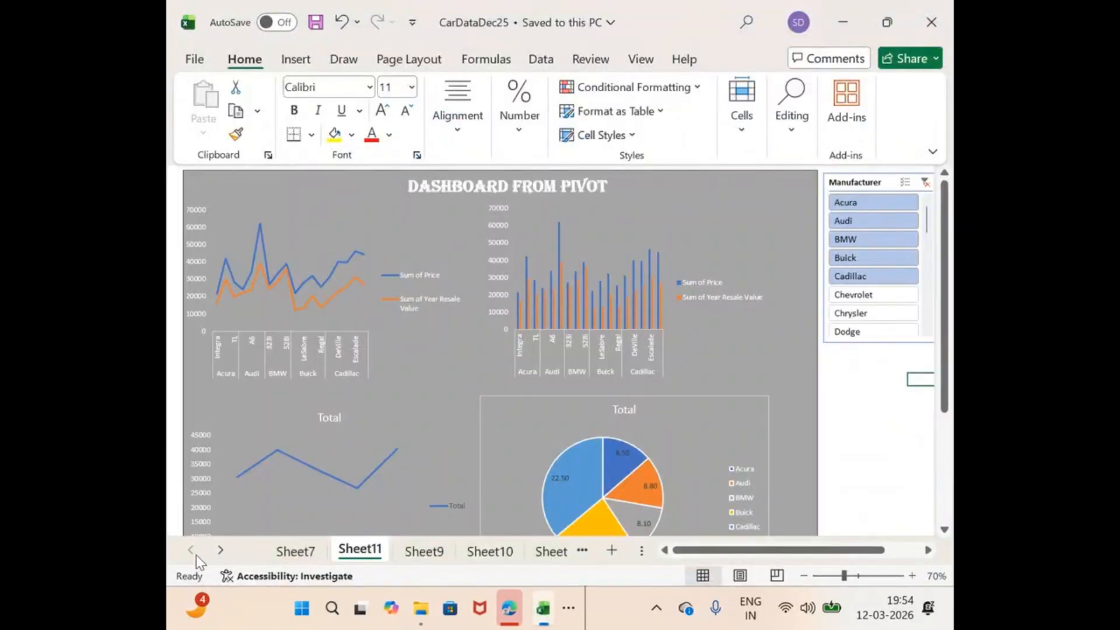
- Switch to Sheet1, which holds the car data table
{"action": "left_click", "coordinate": [219, 554]}
{"action": "left_click", "coordinate": [219, 554]}
{"action": "left_click", "coordinate": [220, 554]}
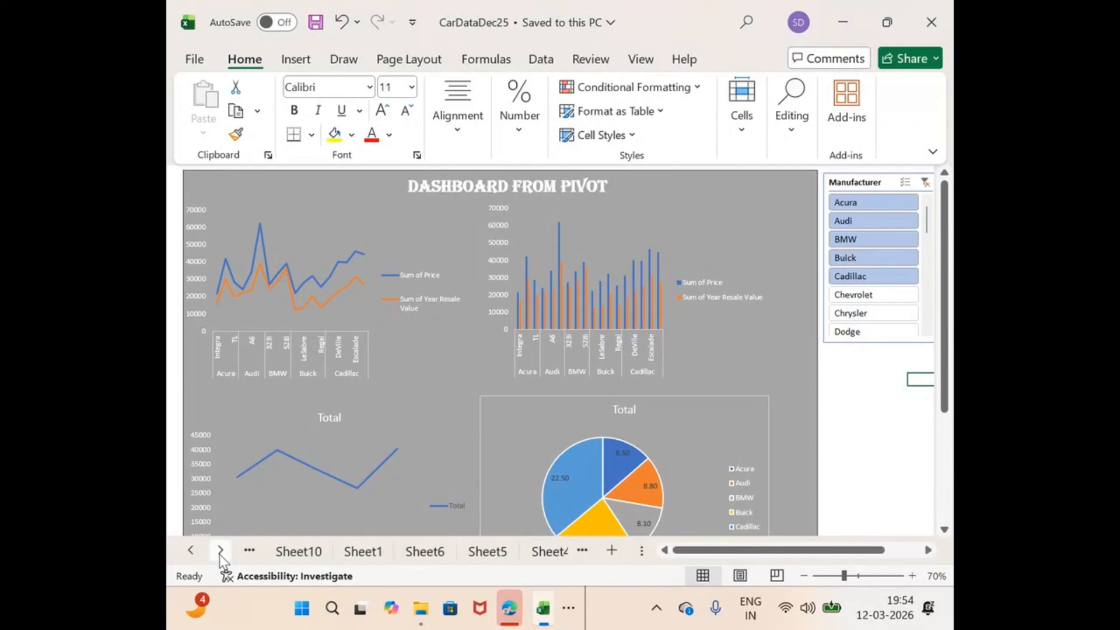
{"action": "left_click", "coordinate": [357, 551]}
- Look through the car data table on Sheet1 down to the charts beneath it and back up
{"action": "scroll", "coordinate": [583, 425], "scroll_direction": "down", "scroll_amount": 6}
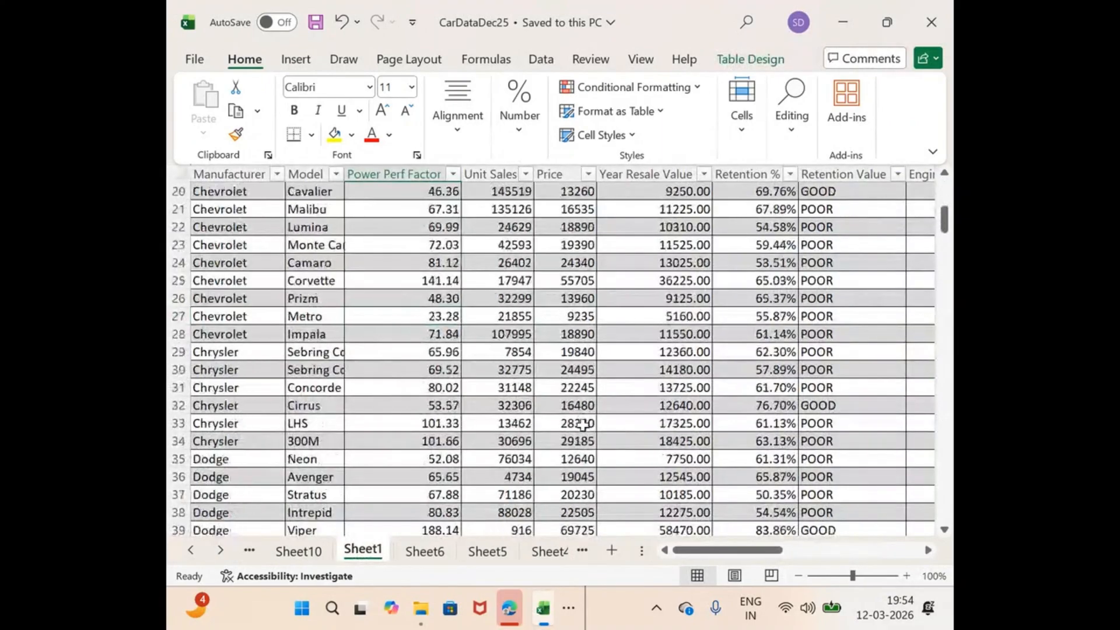
{"action": "scroll", "coordinate": [583, 425], "scroll_direction": "down", "scroll_amount": 20}
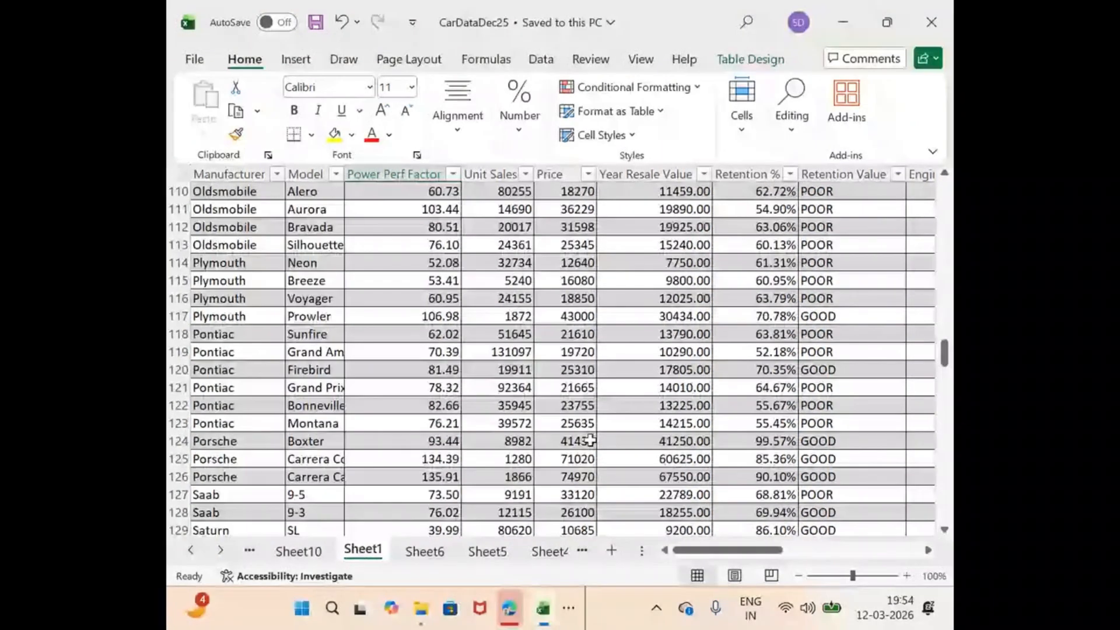
{"action": "scroll", "coordinate": [591, 440], "scroll_direction": "down", "scroll_amount": 17}
{"action": "scroll", "coordinate": [595, 452], "scroll_direction": "up", "scroll_amount": 5}
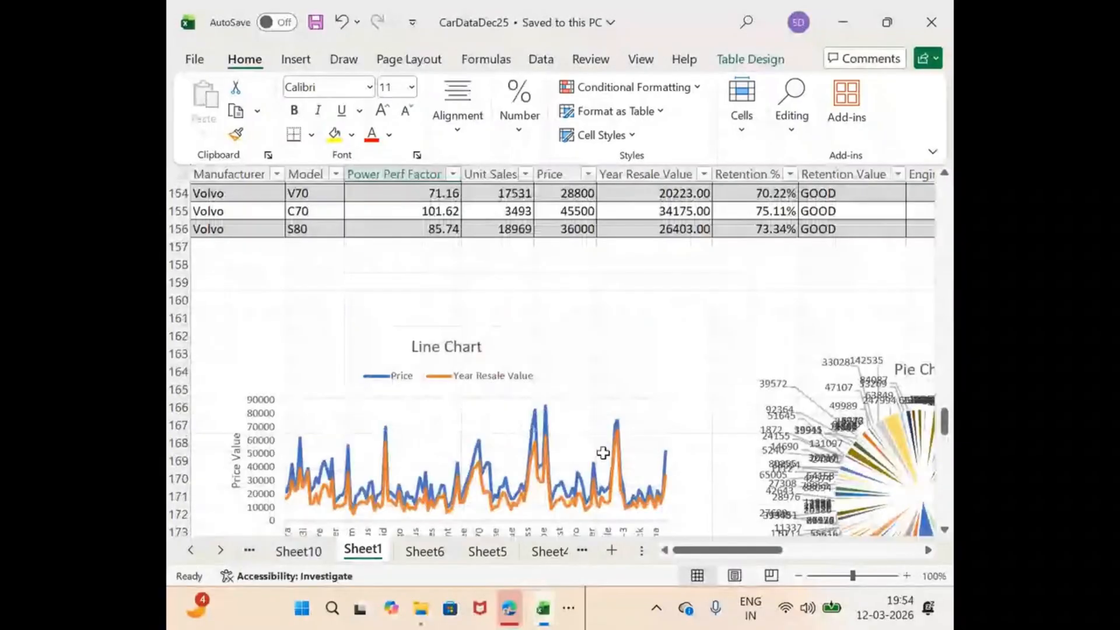
{"action": "scroll", "coordinate": [595, 453], "scroll_direction": "up", "scroll_amount": 13}
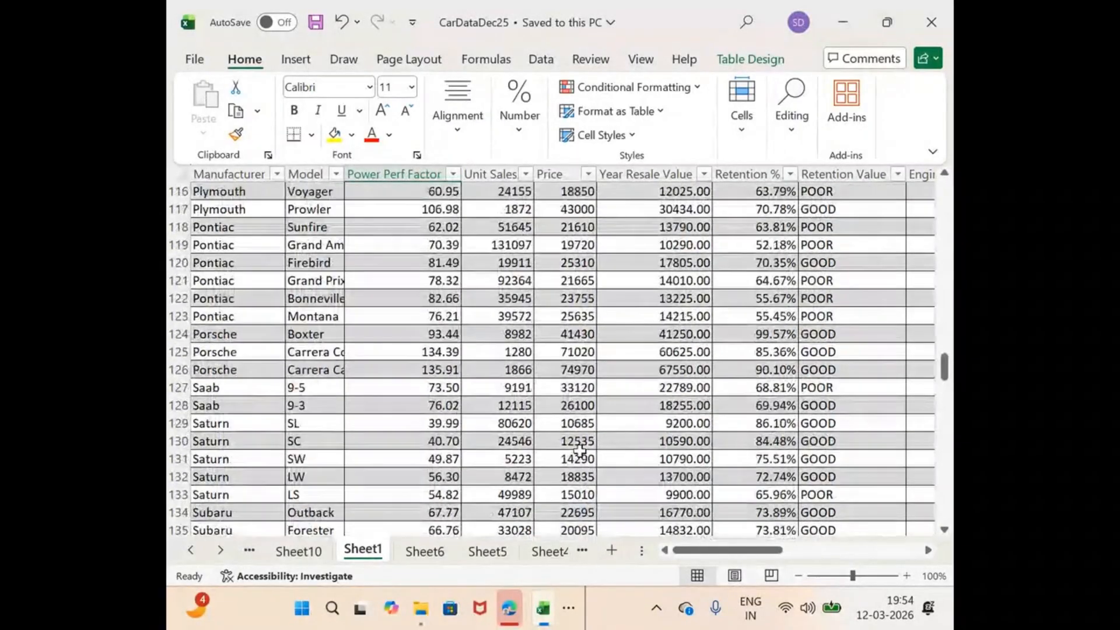
{"action": "scroll", "coordinate": [579, 450], "scroll_direction": "up", "scroll_amount": 20}
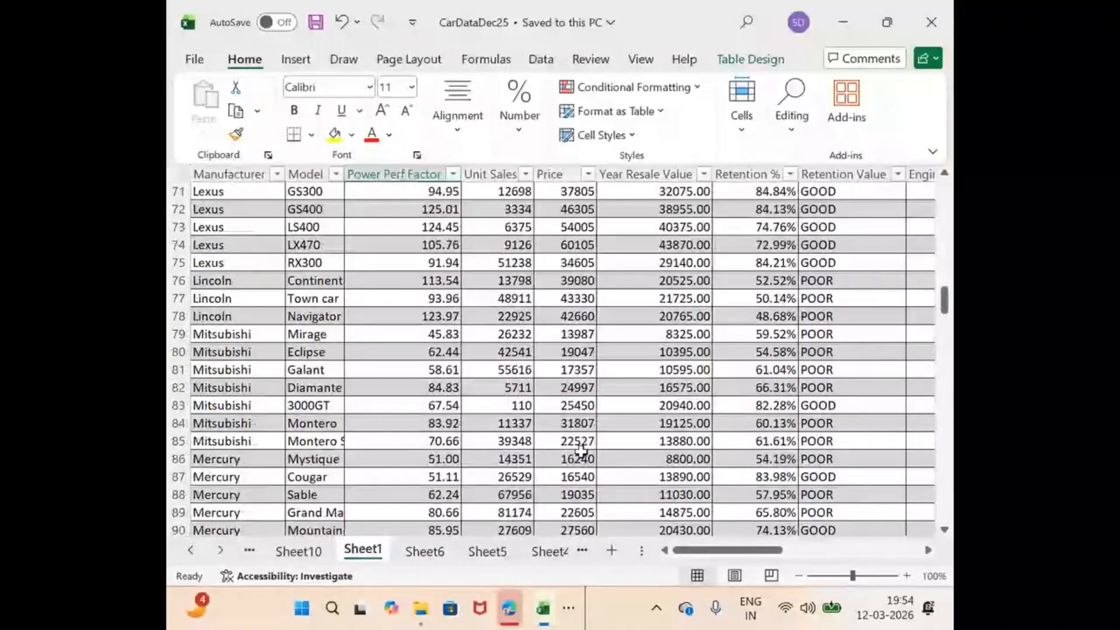
{"action": "scroll", "coordinate": [581, 450], "scroll_direction": "up", "scroll_amount": 8}
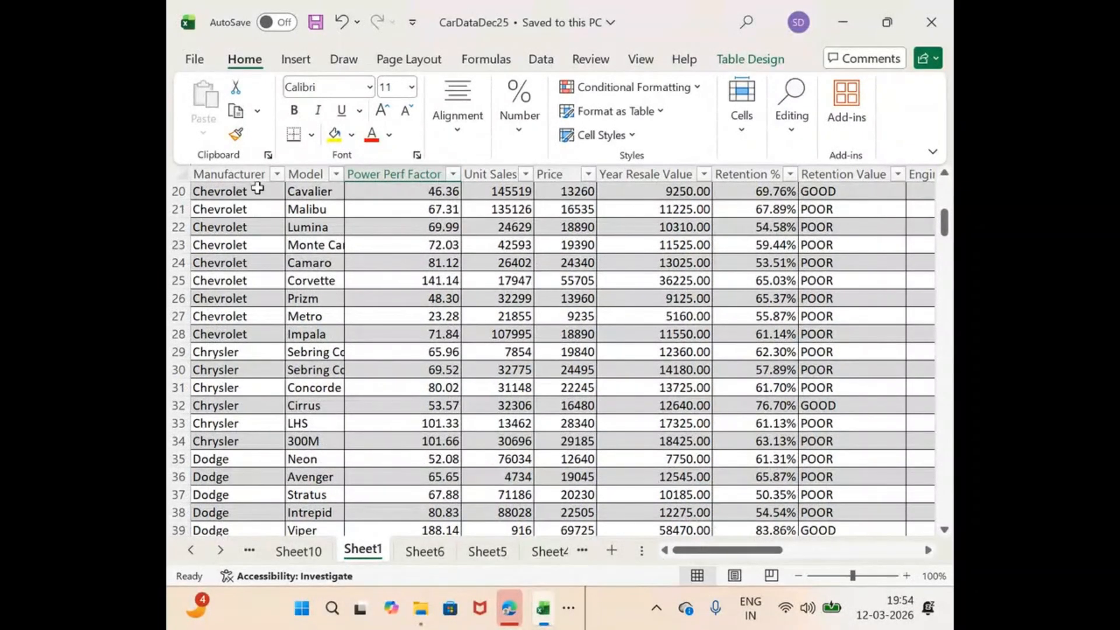
- Filter the Manufacturer column to show only Acura, Audi, BMW, Buick, Cadillac and Chevrolet
{"action": "left_click", "coordinate": [277, 174]}
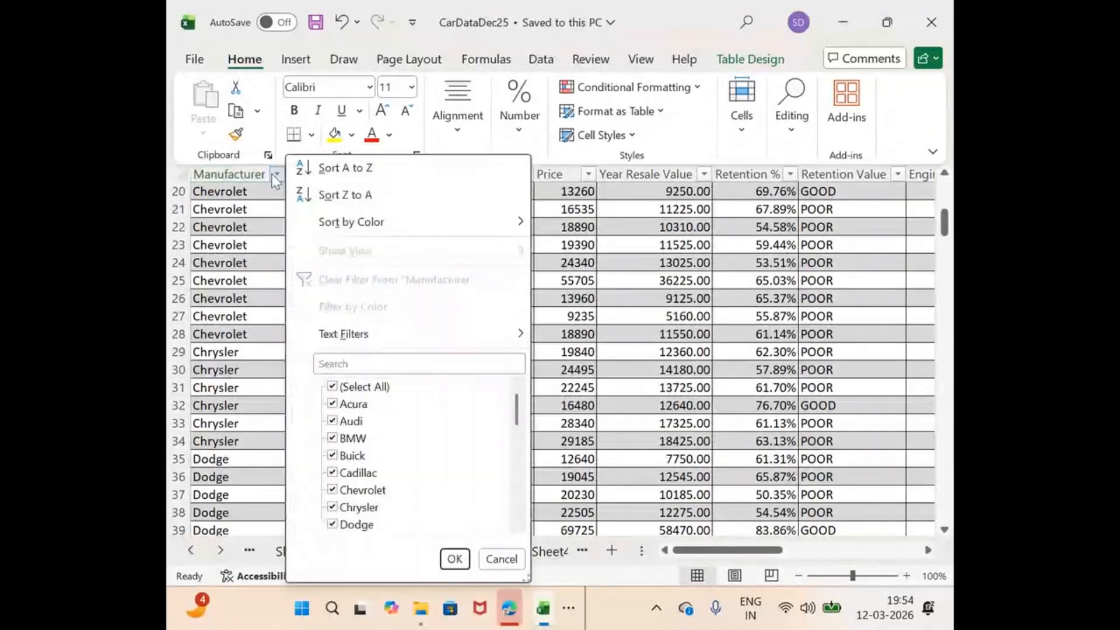
{"action": "left_click", "coordinate": [332, 387]}
{"action": "left_click", "coordinate": [333, 403]}
{"action": "left_click", "coordinate": [333, 421]}
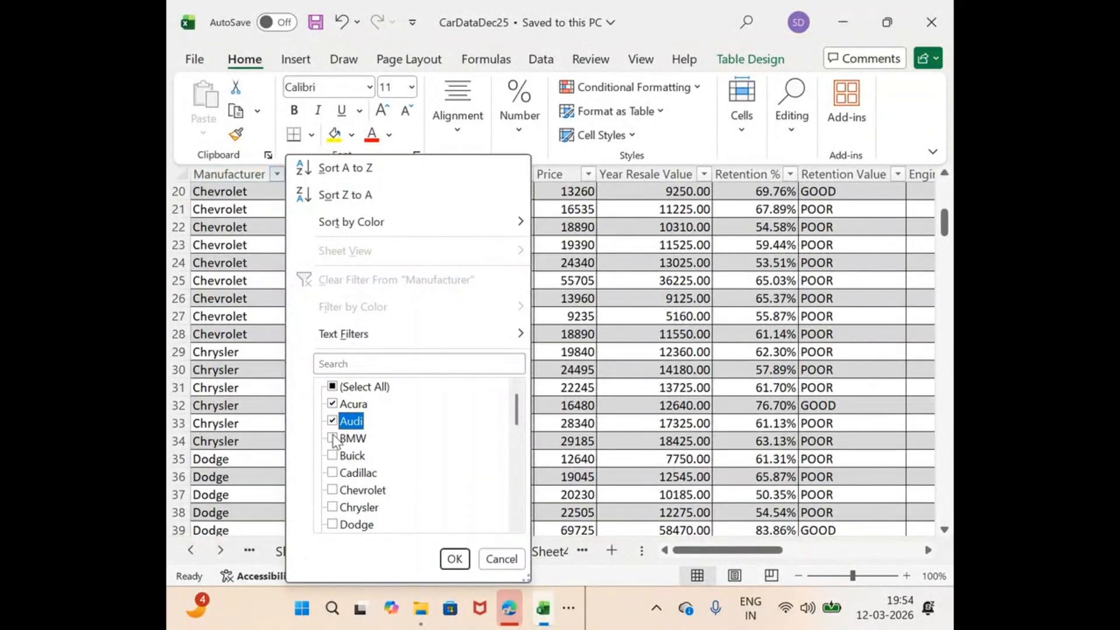
{"action": "left_click", "coordinate": [333, 438]}
{"action": "left_click", "coordinate": [333, 456]}
{"action": "left_click", "coordinate": [333, 472]}
{"action": "left_click", "coordinate": [333, 490]}
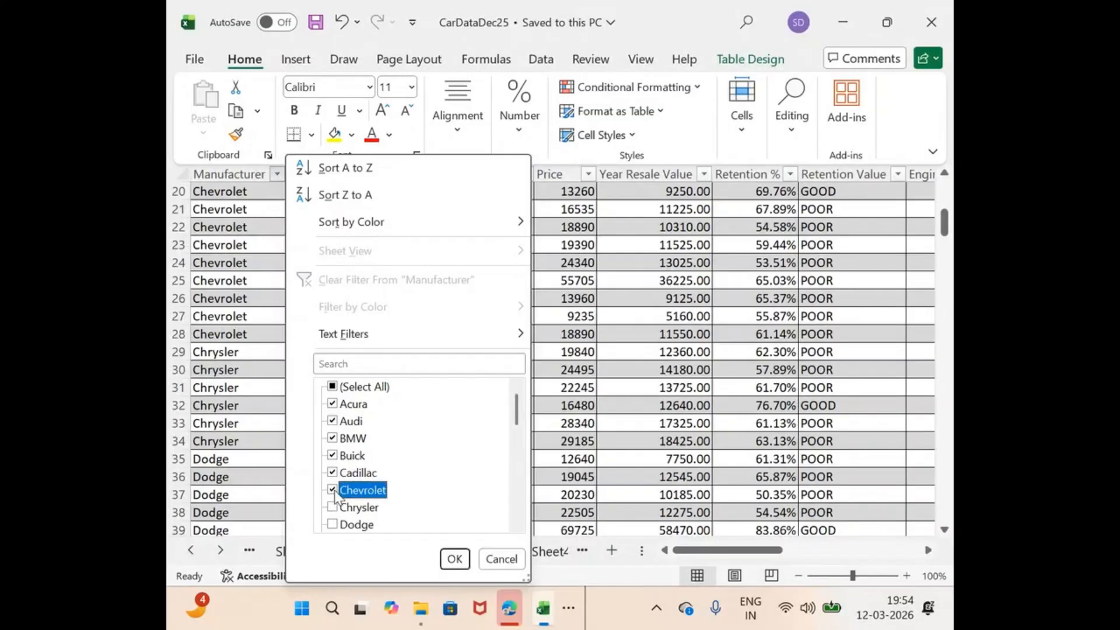
{"action": "left_click", "coordinate": [455, 559]}
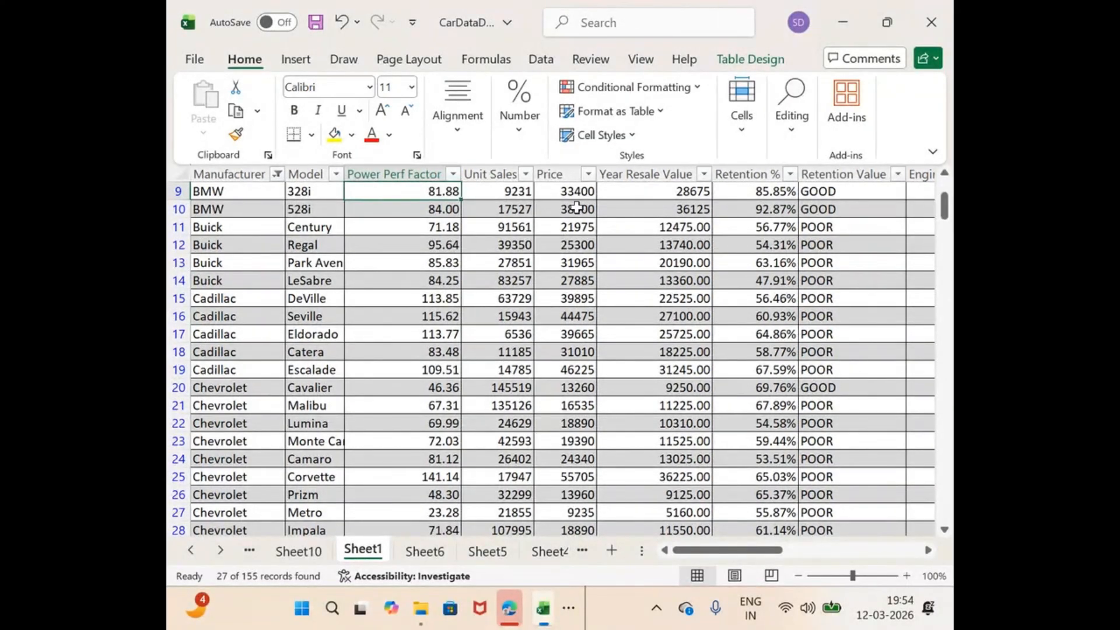
- Check the number formats of the Price and Year Resale Value columns
{"action": "left_click", "coordinate": [561, 169]}
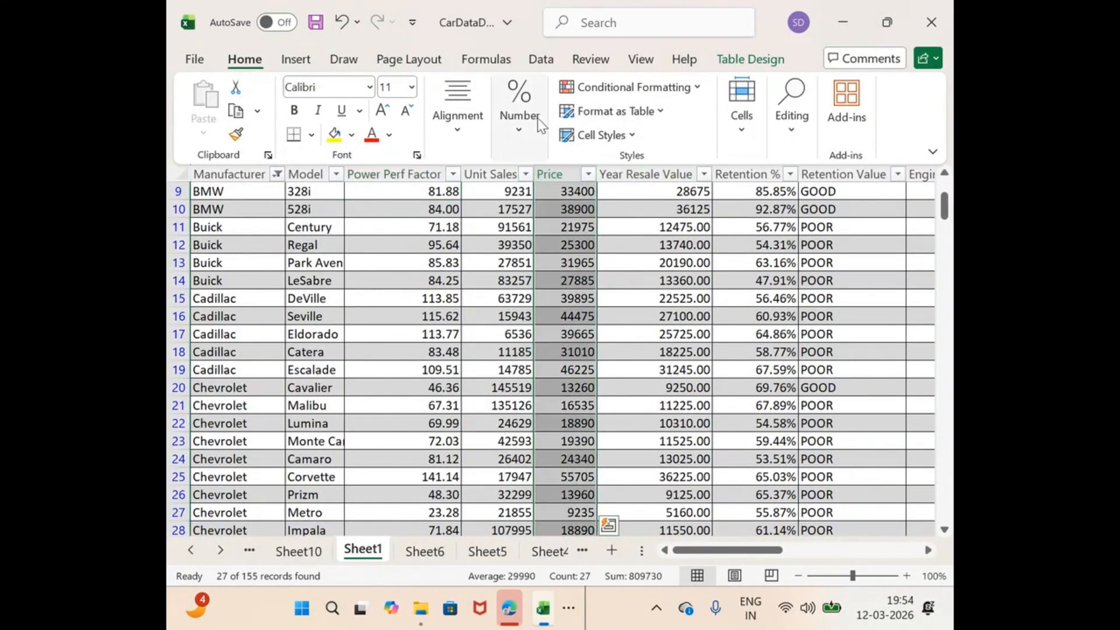
{"action": "left_click", "coordinate": [513, 121]}
{"action": "left_click", "coordinate": [513, 122]}
{"action": "left_click", "coordinate": [640, 173]}
{"action": "left_click", "coordinate": [520, 124]}
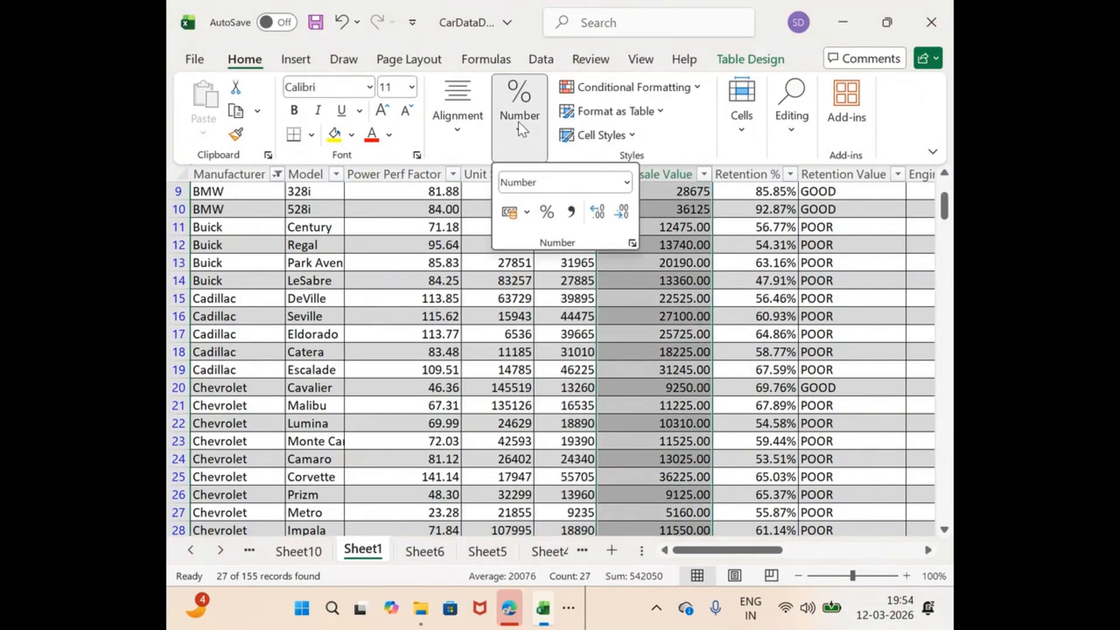
{"action": "left_click", "coordinate": [521, 125]}
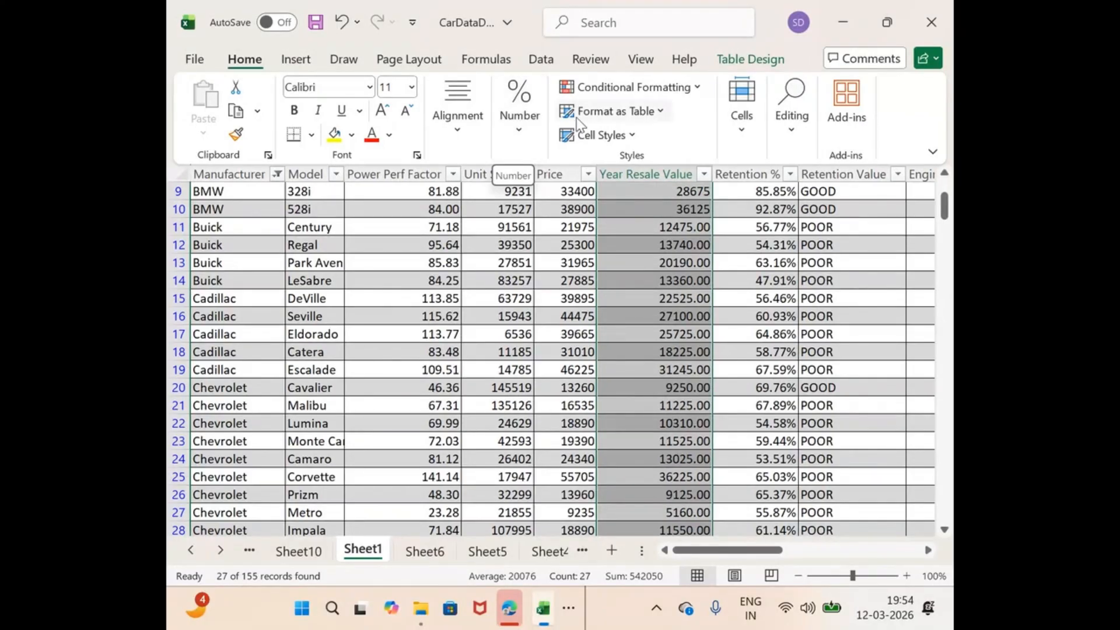
- Insert a Scatter chart from the filtered Price and Year Resale Value columns
{"action": "left_click", "coordinate": [559, 173]}
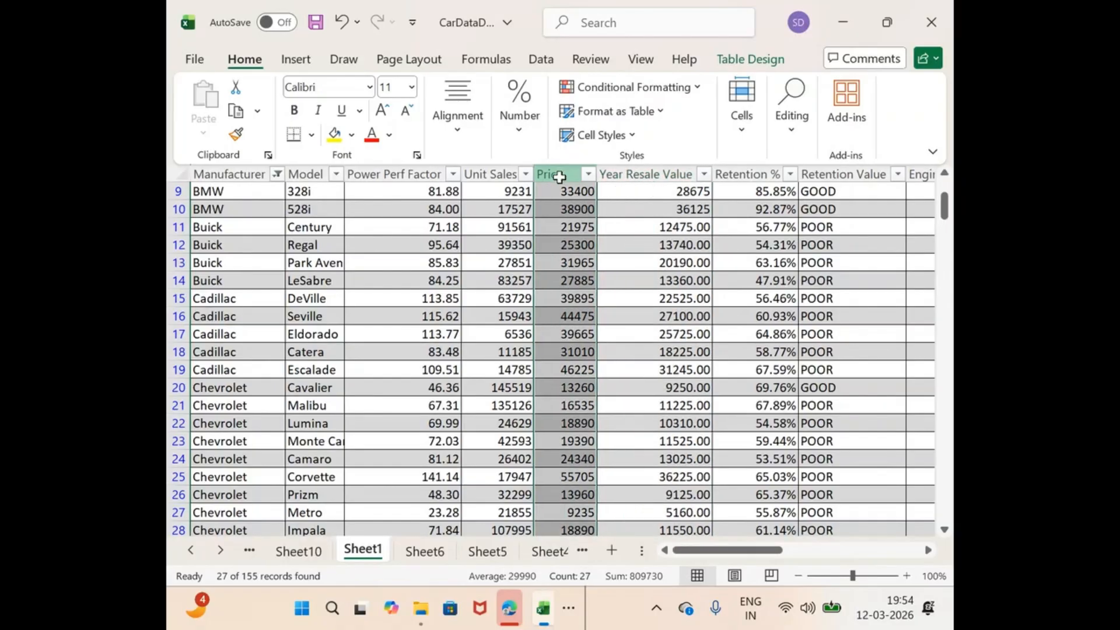
{"action": "left_click", "coordinate": [659, 174], "text": "shift"}
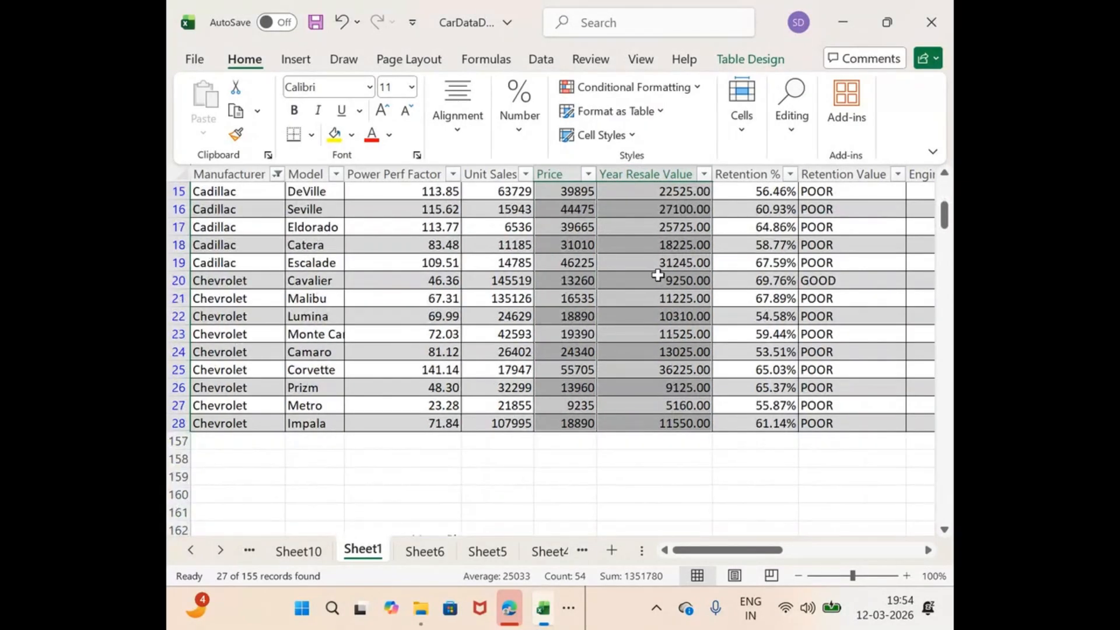
{"action": "scroll", "coordinate": [655, 275], "scroll_direction": "up", "scroll_amount": 2}
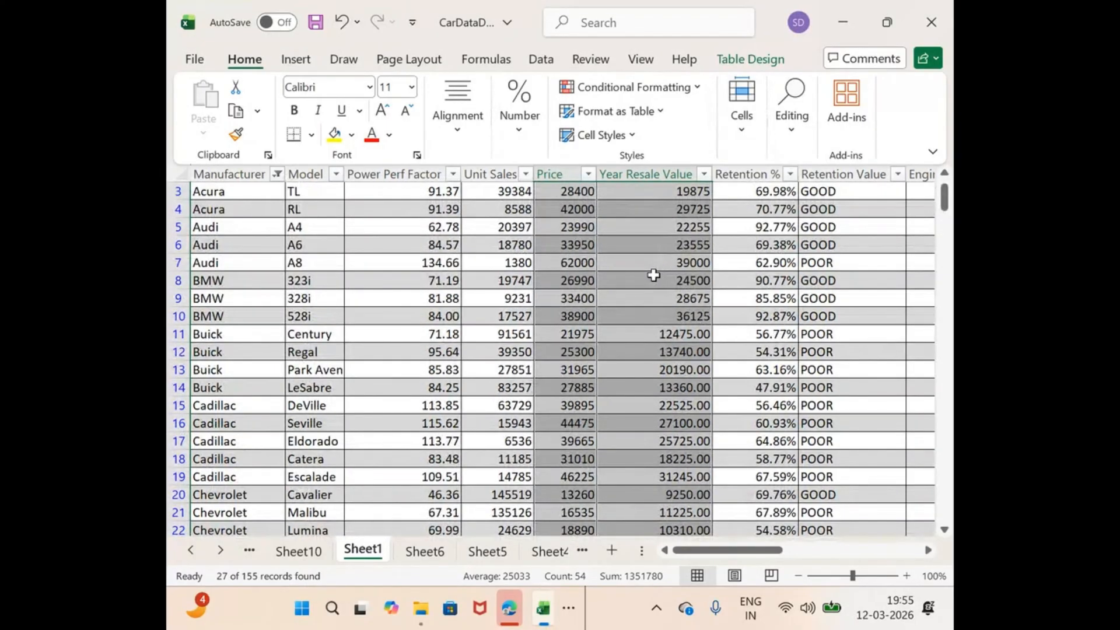
{"action": "left_click", "coordinate": [295, 59]}
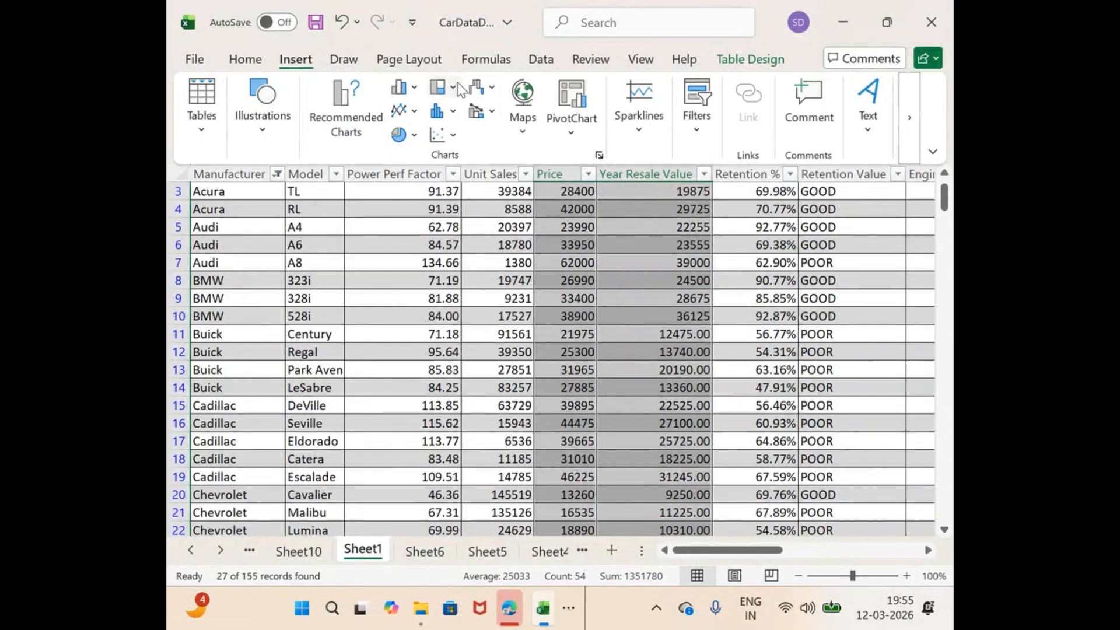
{"action": "left_click", "coordinate": [437, 136]}
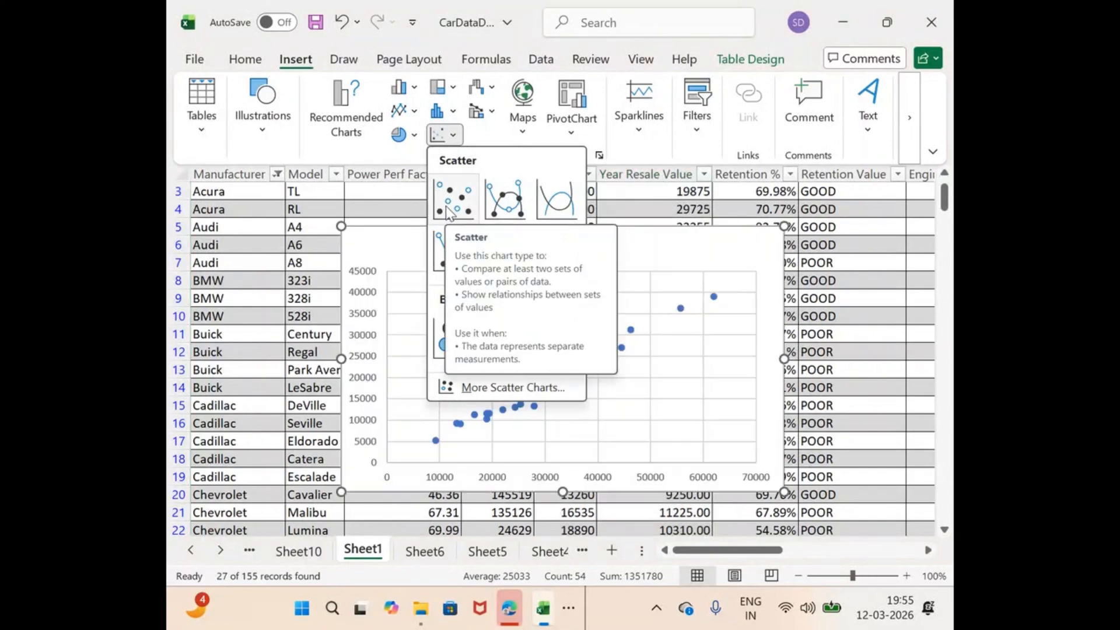
{"action": "left_click", "coordinate": [447, 205]}
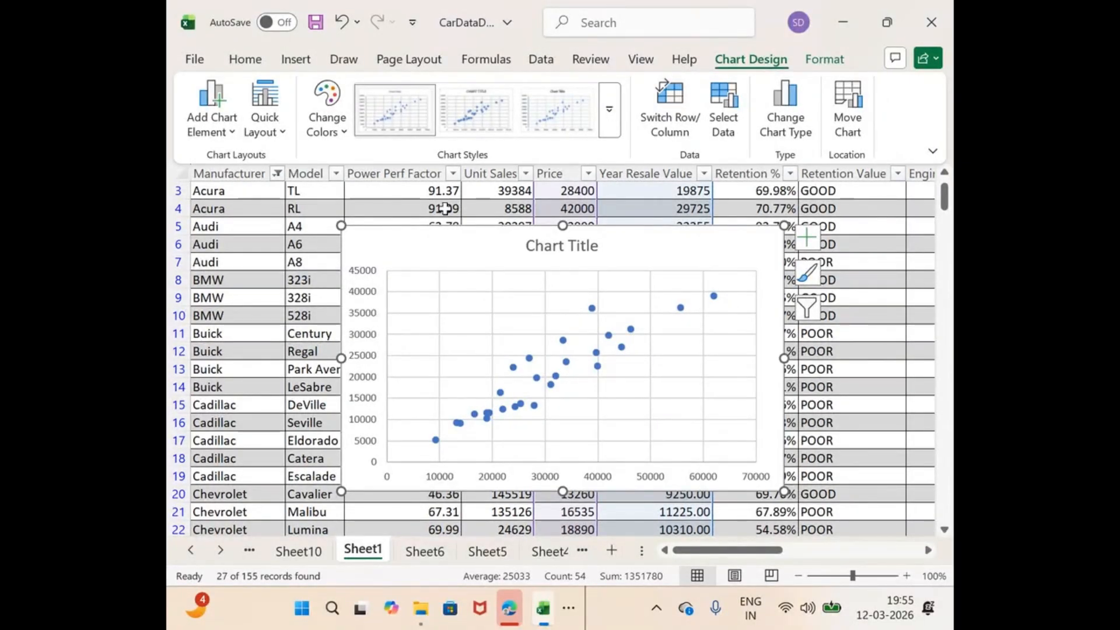
- Add a trendline to the scatter chart of Price and Year Resale Value, and delete the chart after examining it
{"action": "left_click", "coordinate": [815, 245]}
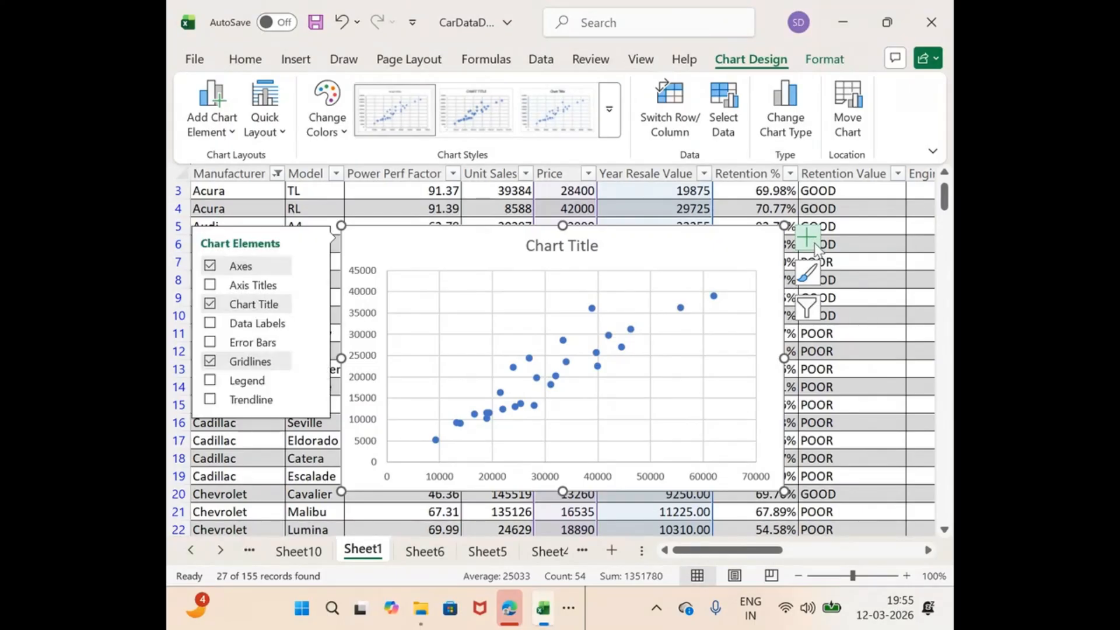
{"action": "left_click", "coordinate": [209, 401]}
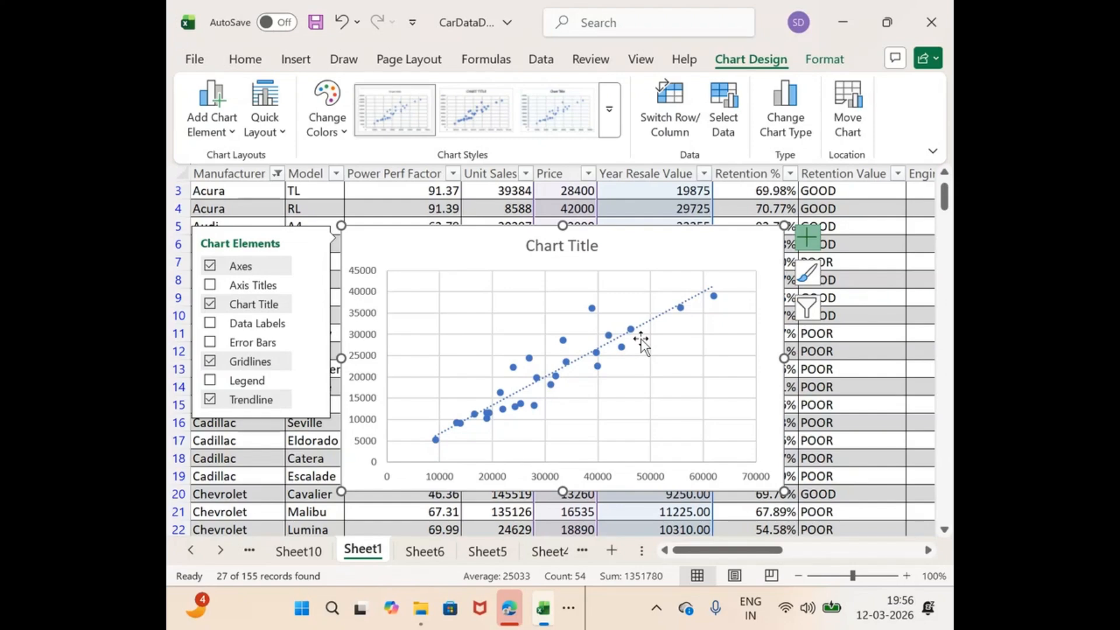
{"action": "key", "text": "Delete"}
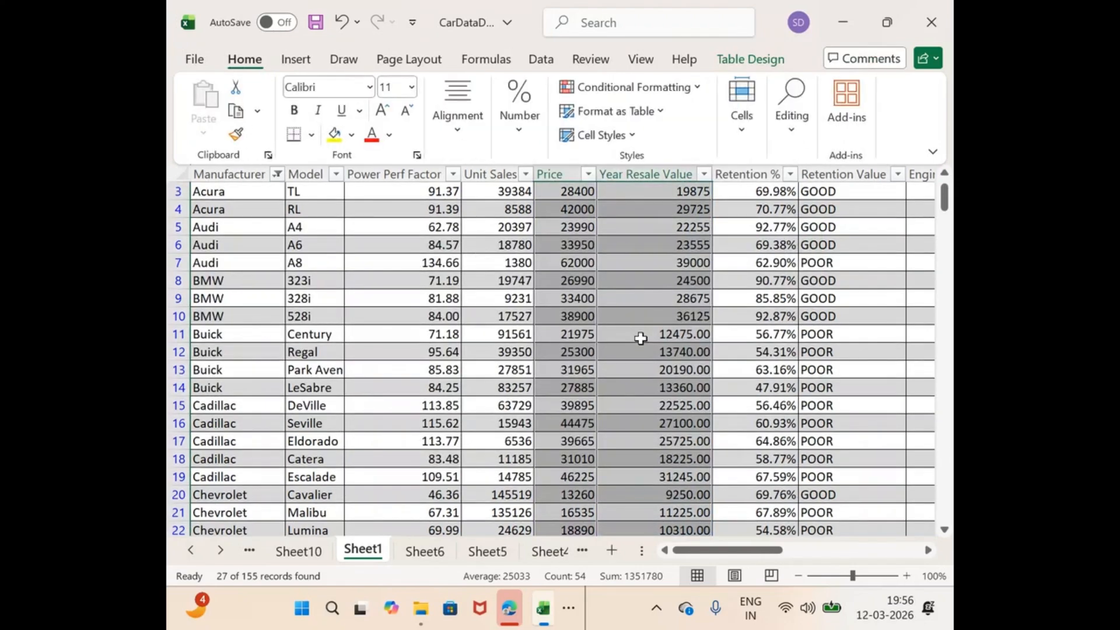
{"action": "left_click", "coordinate": [697, 392]}
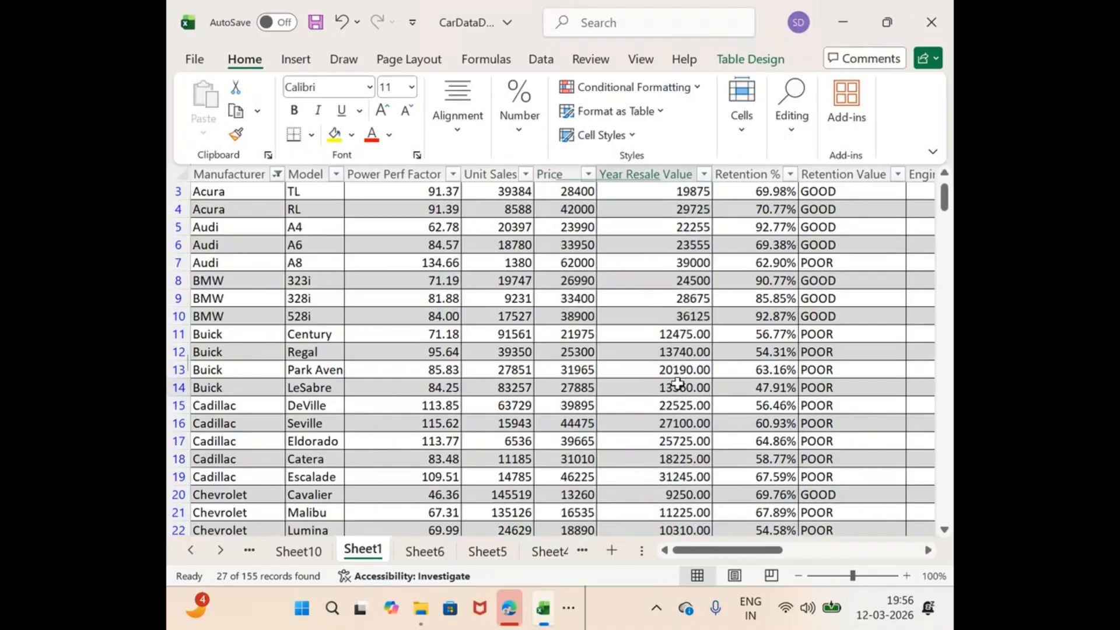
- Insert a Scatter chart from the filtered Price and Engine Size columns
{"action": "left_click", "coordinate": [569, 169]}
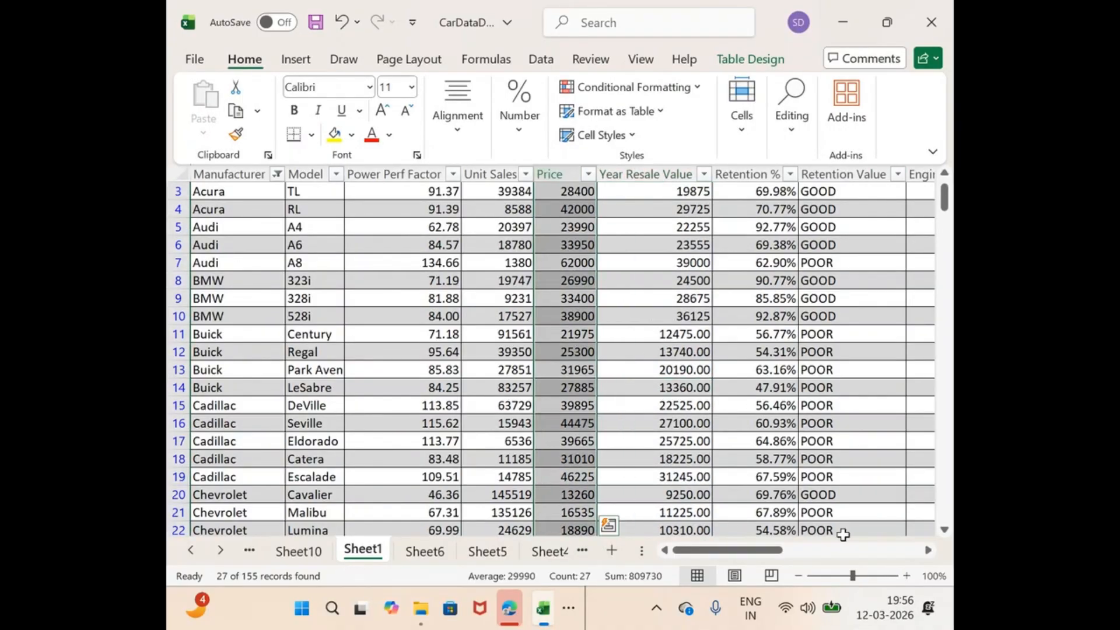
{"action": "left_click_drag", "start_coordinate": [765, 556], "coordinate": [803, 556]}
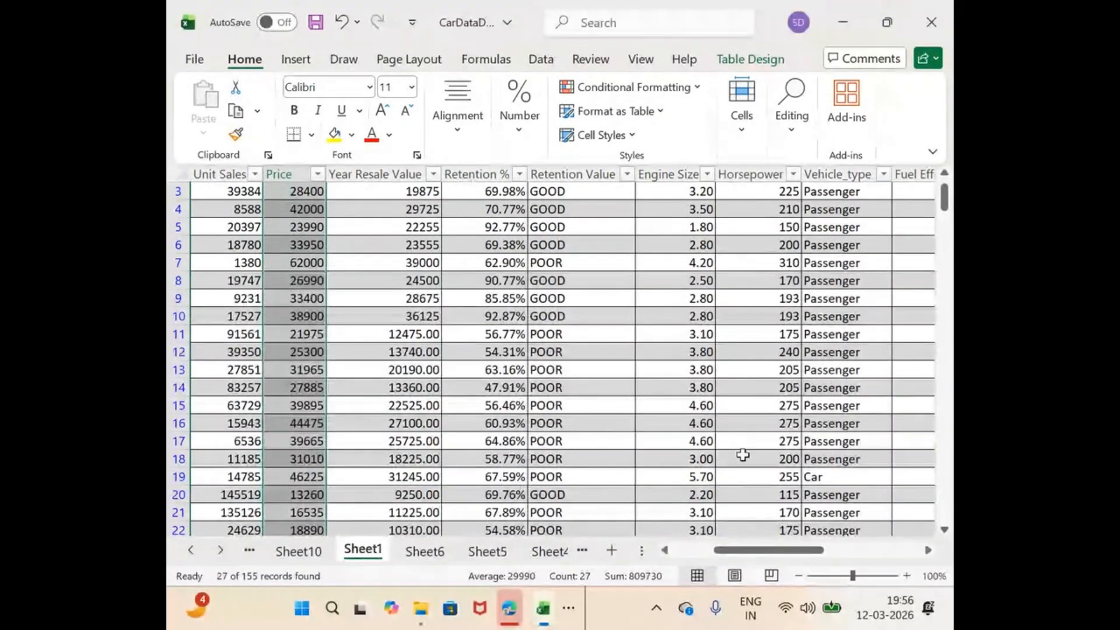
{"action": "left_click", "coordinate": [676, 170], "text": "ctrl"}
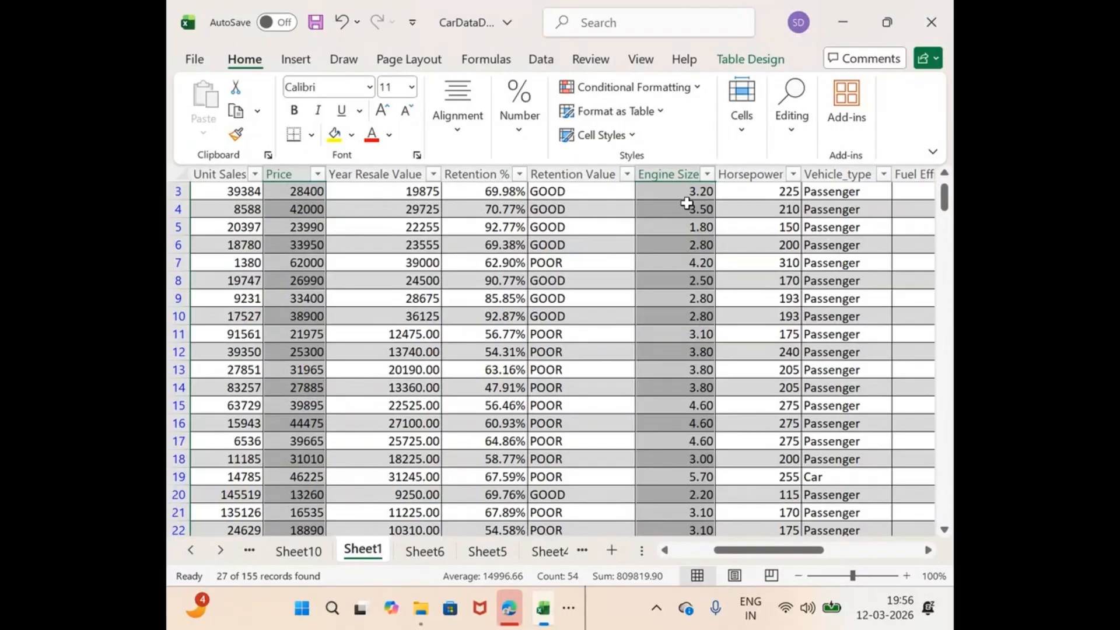
{"action": "left_click", "coordinate": [296, 59]}
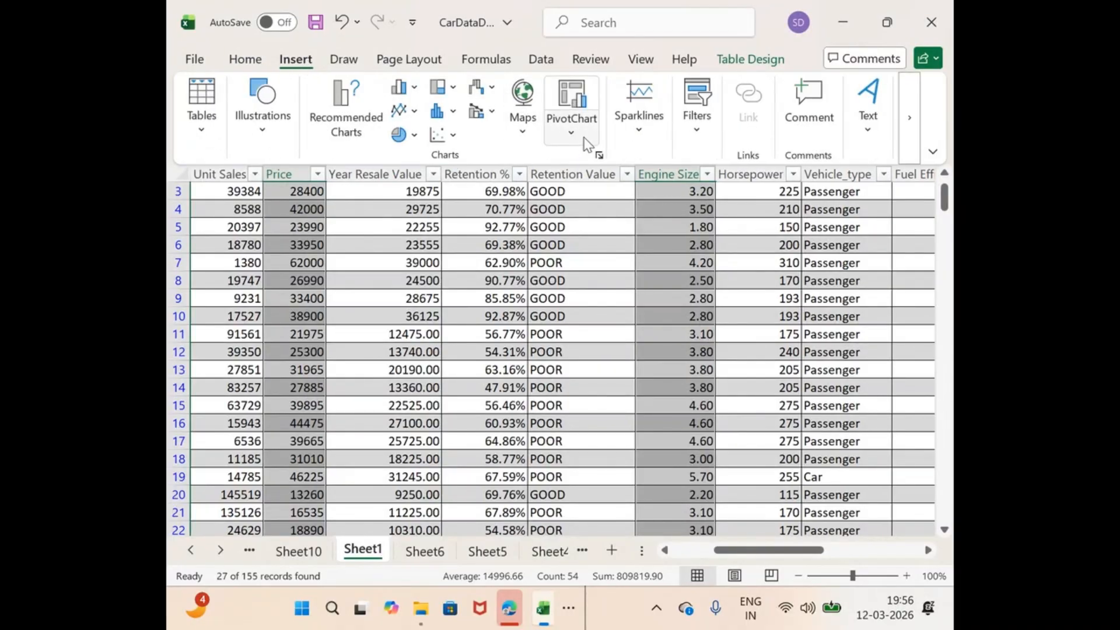
{"action": "left_click", "coordinate": [438, 136]}
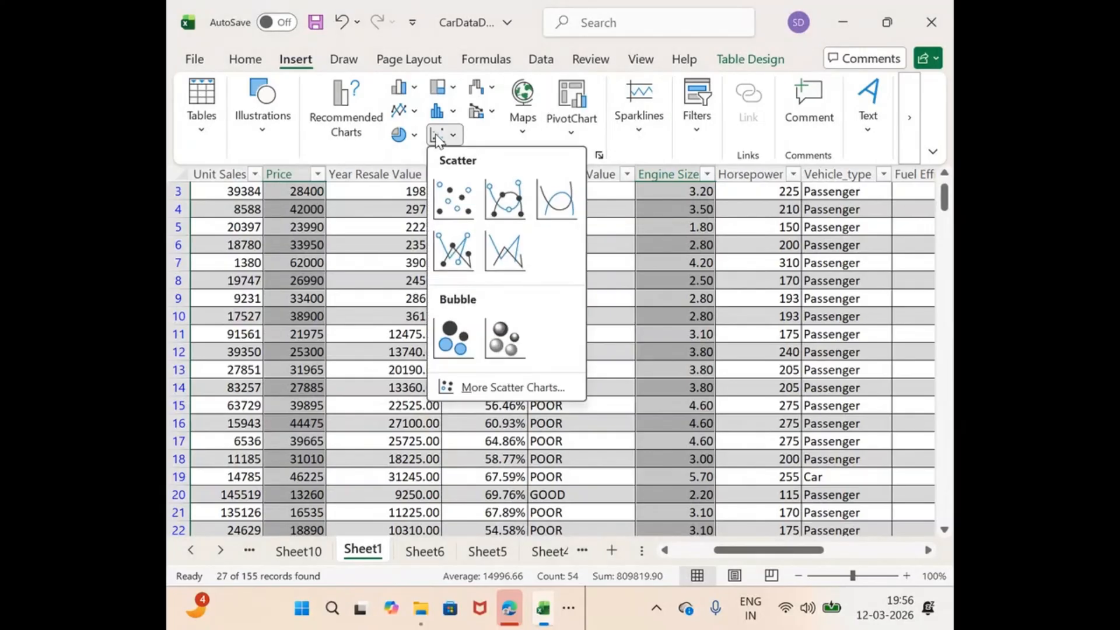
{"action": "left_click", "coordinate": [460, 195]}
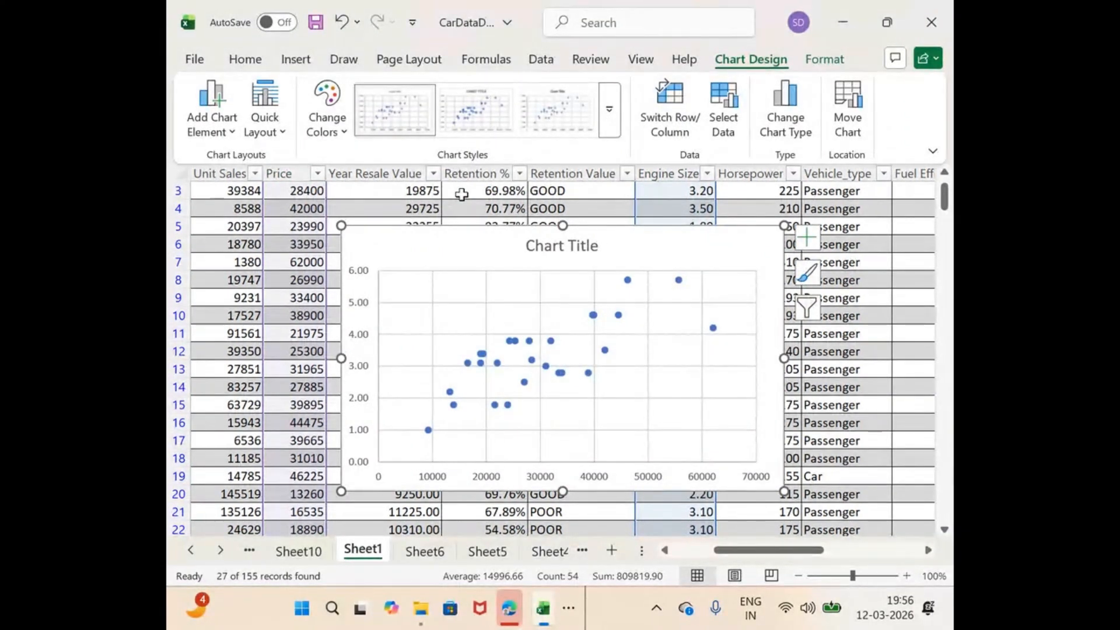
- Add a trendline to the scatter chart of Price and Engine Size, and delete the chart after examining it
{"action": "left_click", "coordinate": [816, 246]}
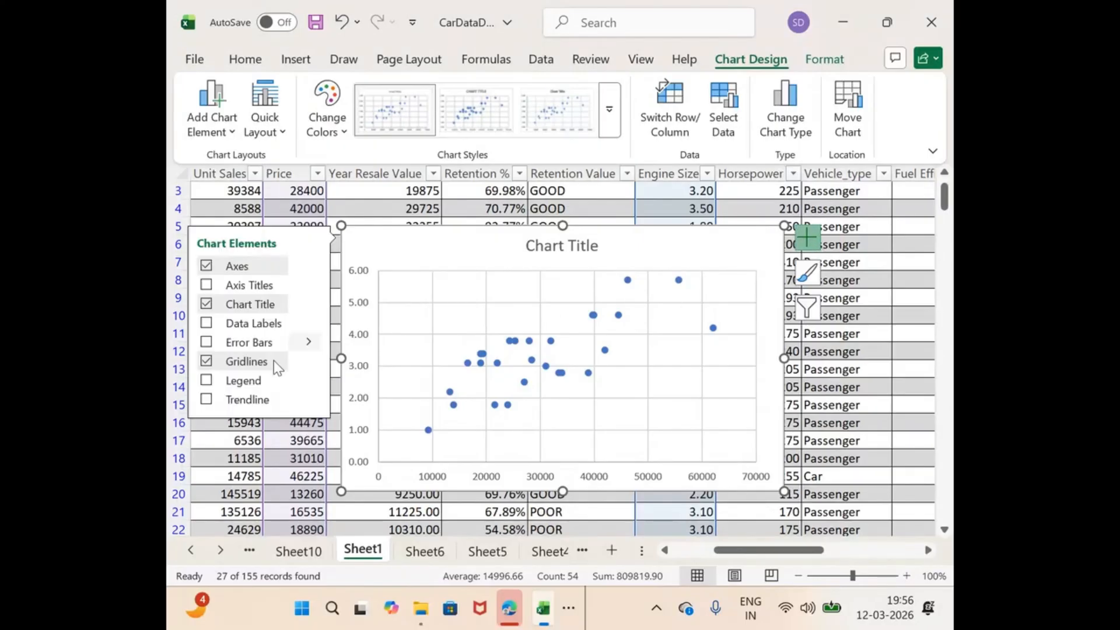
{"action": "left_click", "coordinate": [208, 400]}
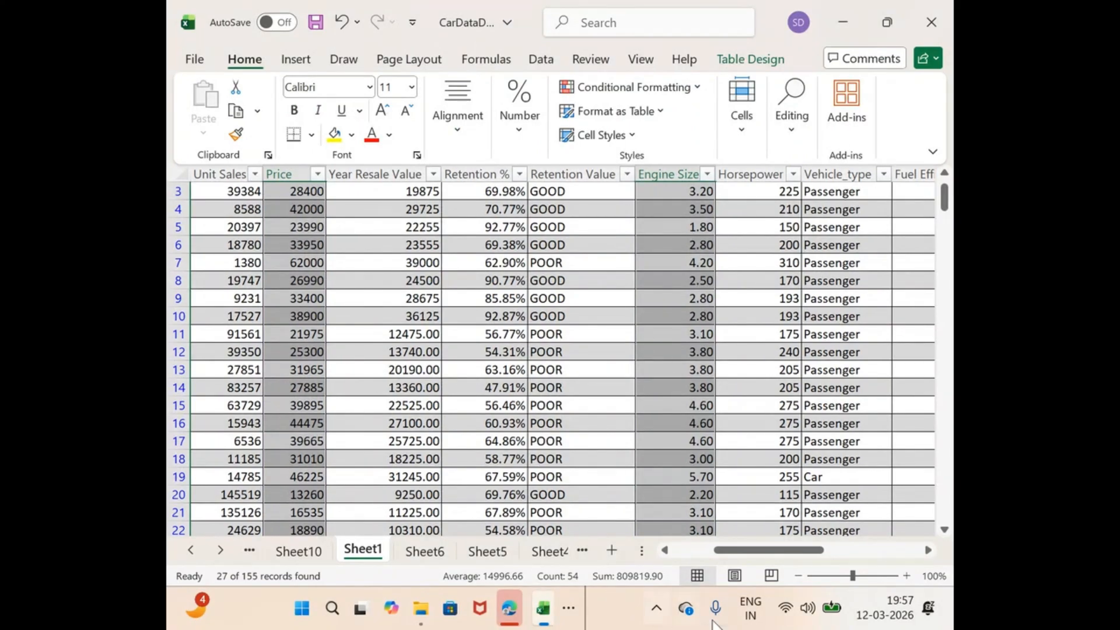
- Insert a Scatter chart from the filtered Price and Fuel Efficiency columns
{"action": "left_click_drag", "start_coordinate": [782, 551], "coordinate": [848, 556]}
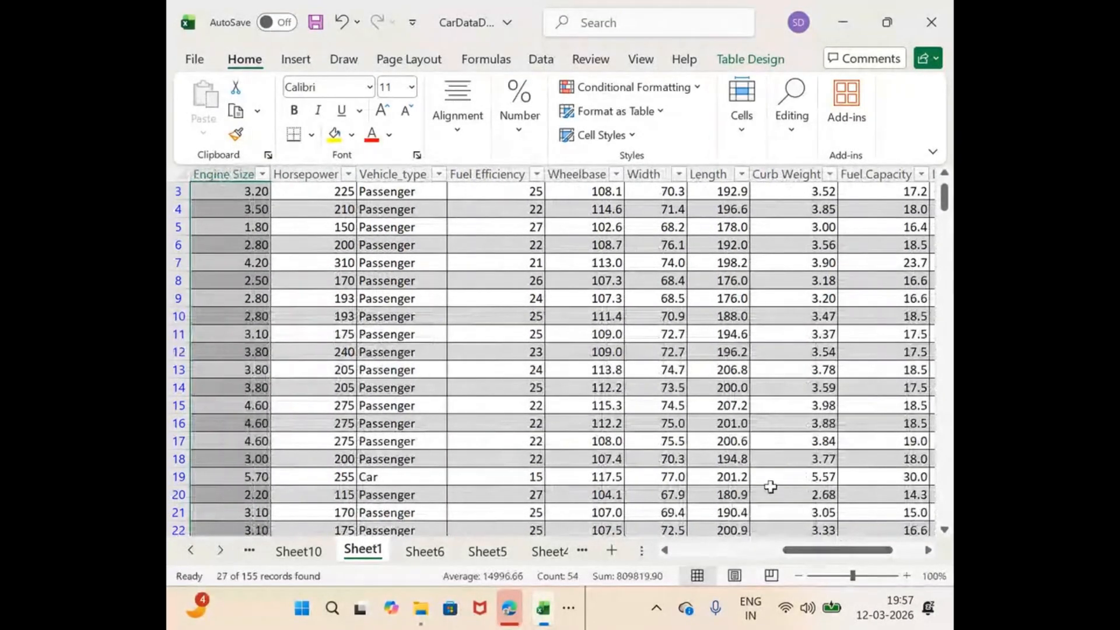
{"action": "left_click", "coordinate": [493, 175]}
{"action": "left_click_drag", "start_coordinate": [828, 551], "coordinate": [719, 555]}
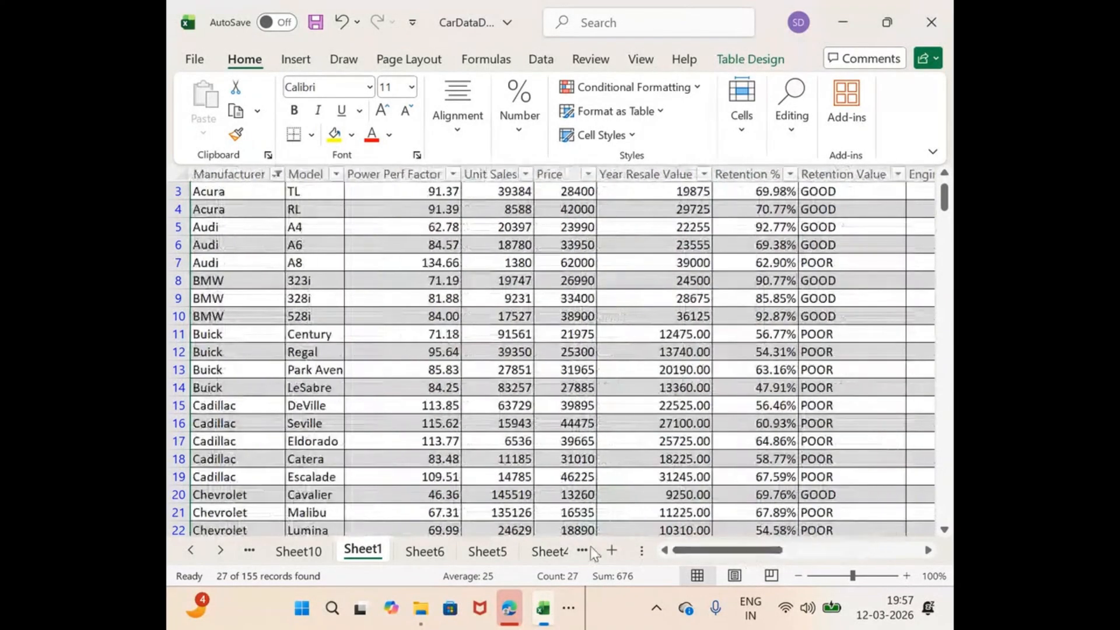
{"action": "left_click", "coordinate": [557, 173], "text": "ctrl"}
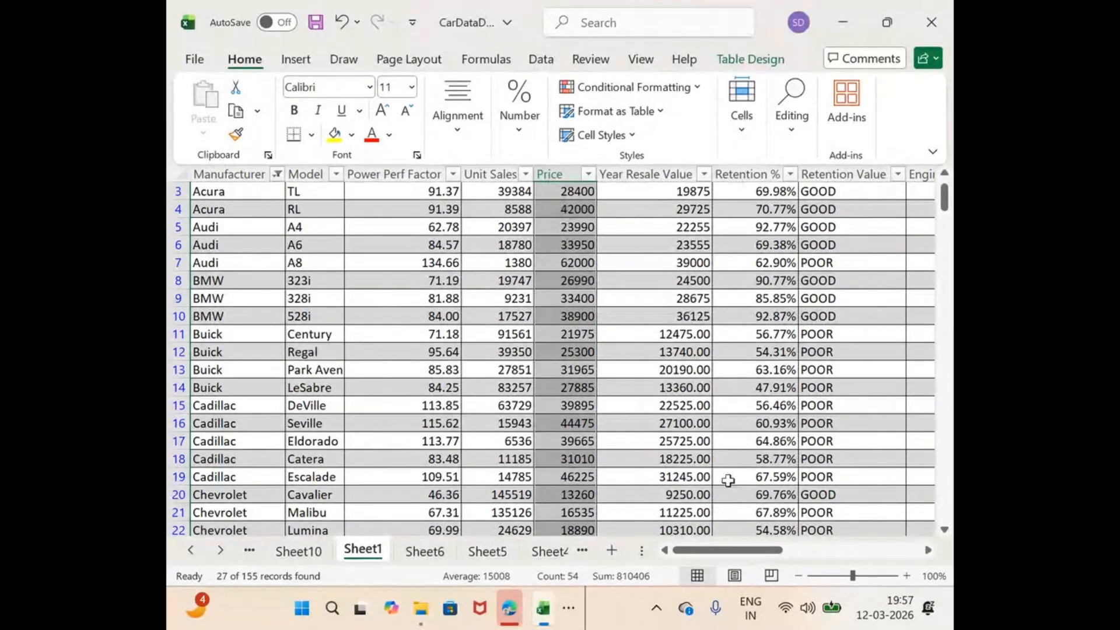
{"action": "mouse_move", "coordinate": [727, 551]}
{"action": "left_mouse_down"}
{"action": "mouse_move", "coordinate": [778, 552]}
{"action": "mouse_move", "coordinate": [727, 551]}
{"action": "left_mouse_up"}
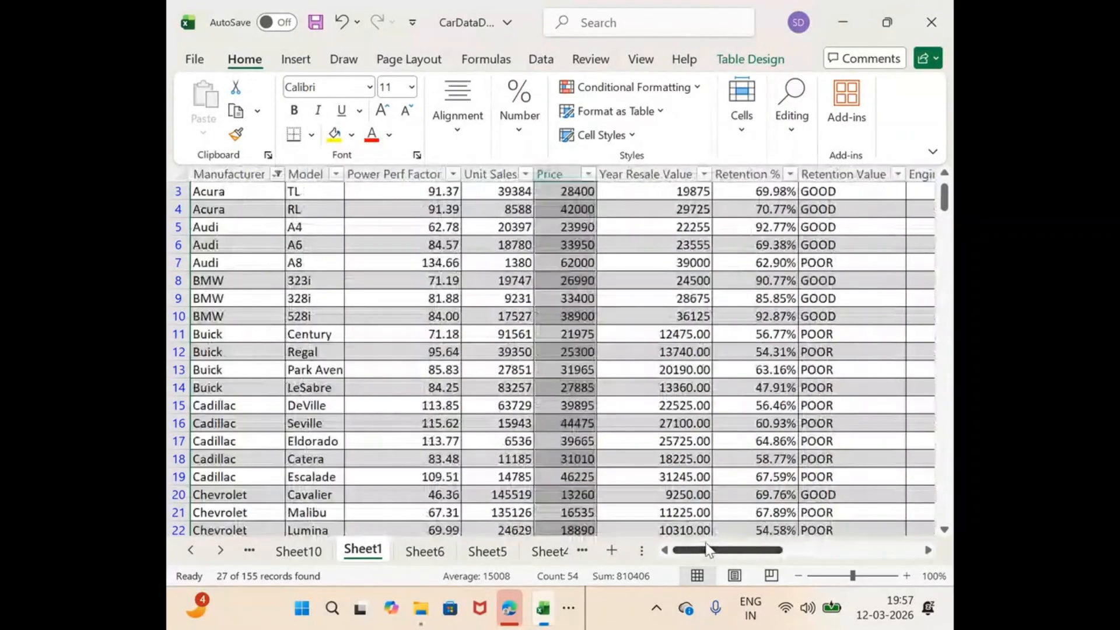
{"action": "left_click", "coordinate": [297, 60]}
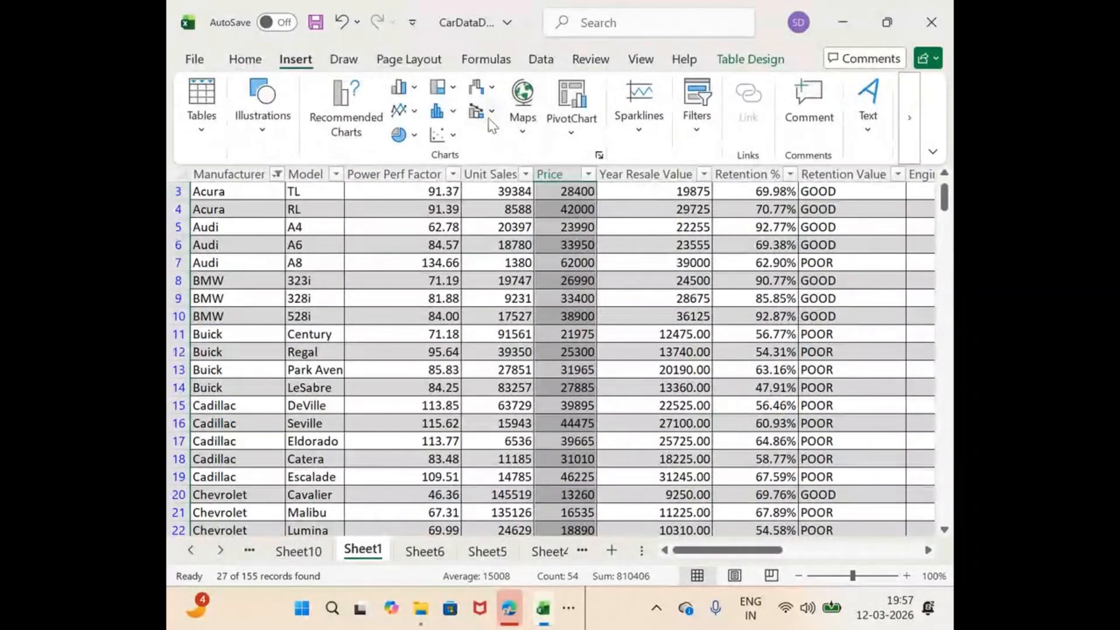
{"action": "left_click", "coordinate": [432, 135]}
{"action": "left_click", "coordinate": [456, 205]}
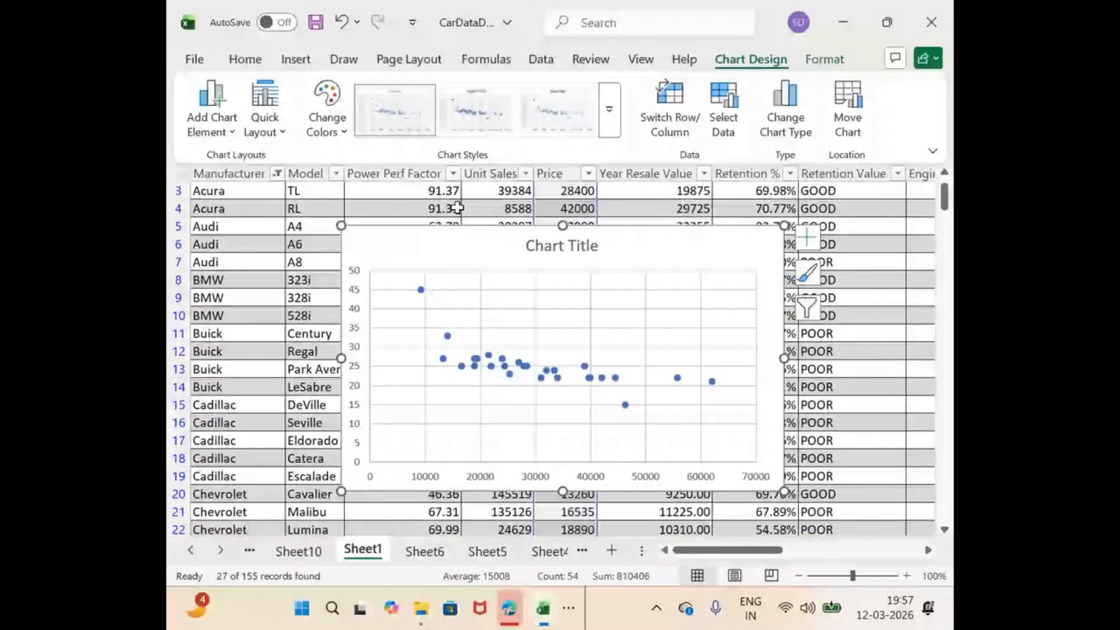
- Add a trendline to the scatter chart of Price and Fuel Efficiency, and delete the chart after examining it
{"action": "left_click", "coordinate": [816, 241]}
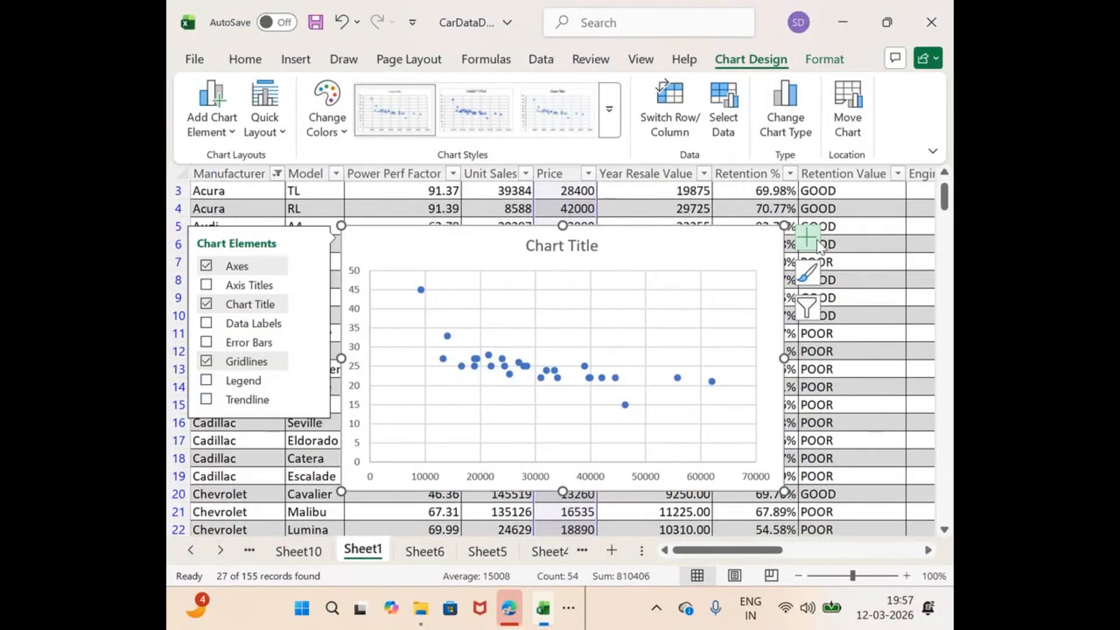
{"action": "left_click", "coordinate": [207, 400]}
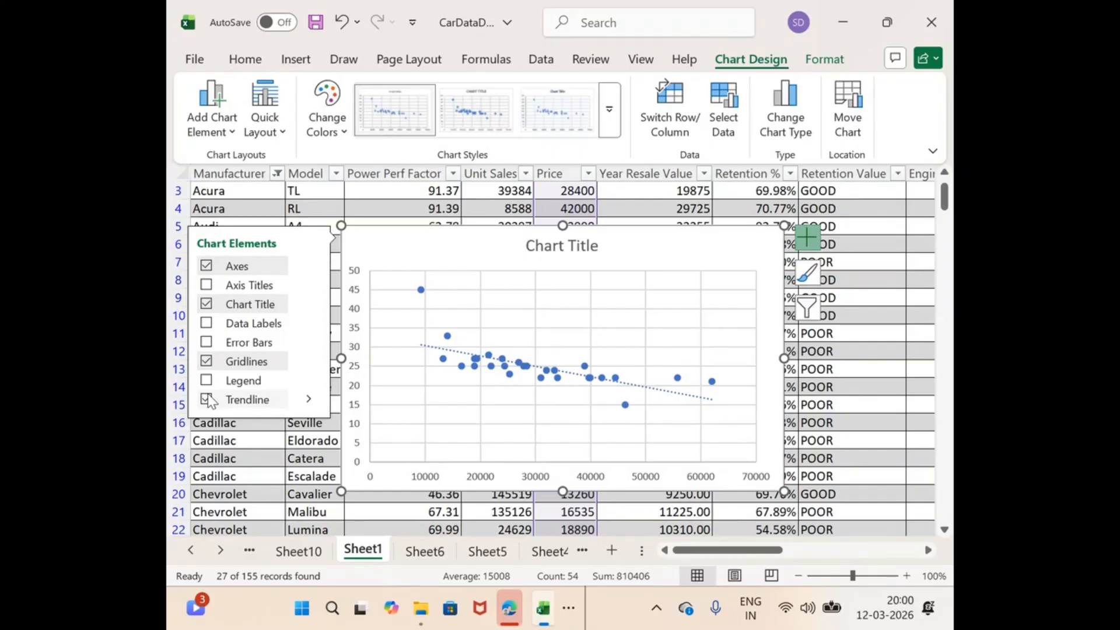
{"action": "key", "text": "Delete"}
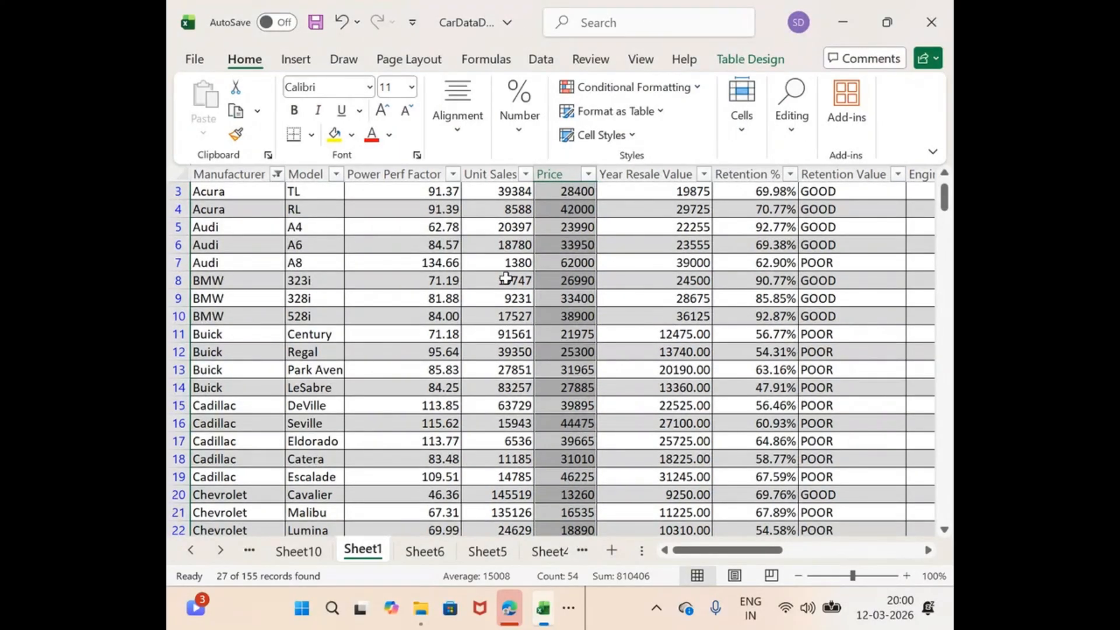
- Insert a Scatter chart from the filtered Unit Sales and Price columns, and delete it after examining the point pattern
{"action": "left_click", "coordinate": [489, 169]}
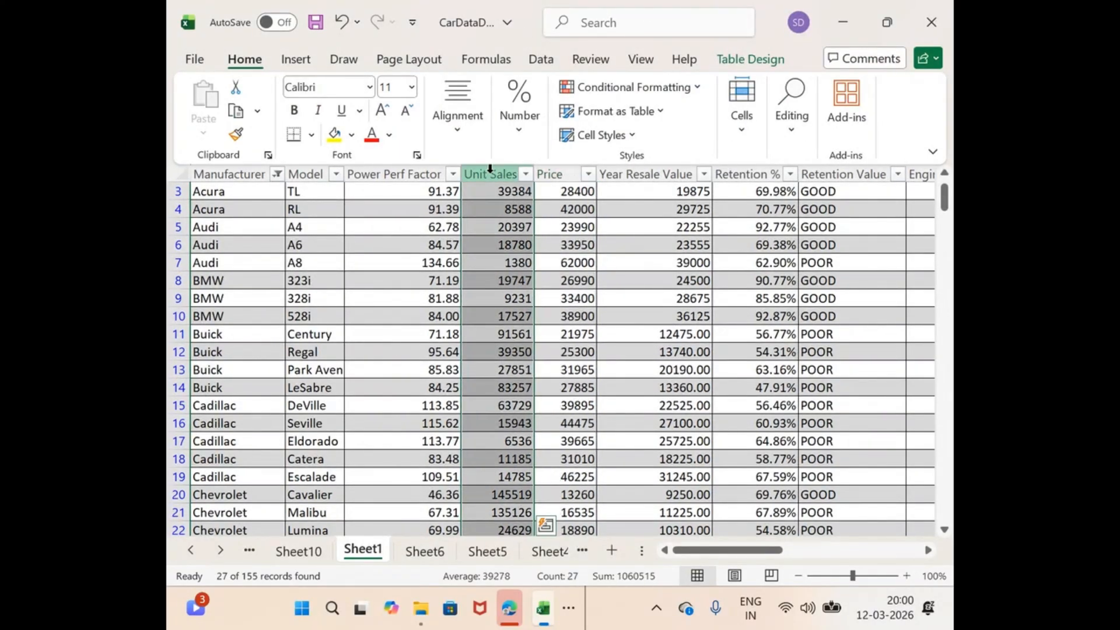
{"action": "left_click", "coordinate": [565, 171], "text": "ctrl"}
{"action": "left_click", "coordinate": [300, 64]}
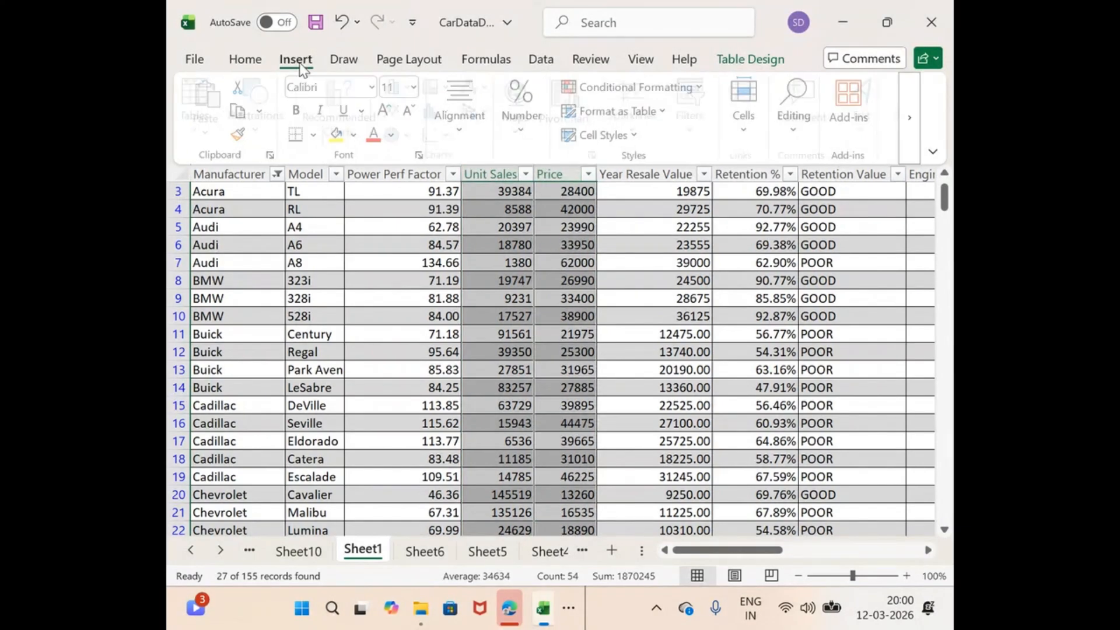
{"action": "left_click", "coordinate": [443, 135]}
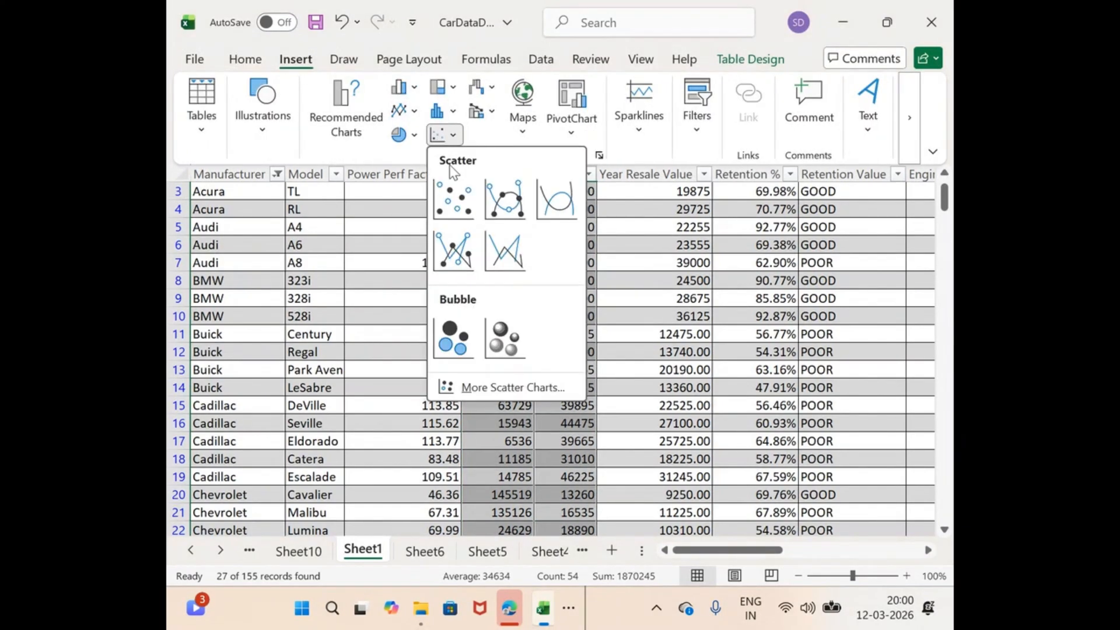
{"action": "left_click", "coordinate": [467, 206]}
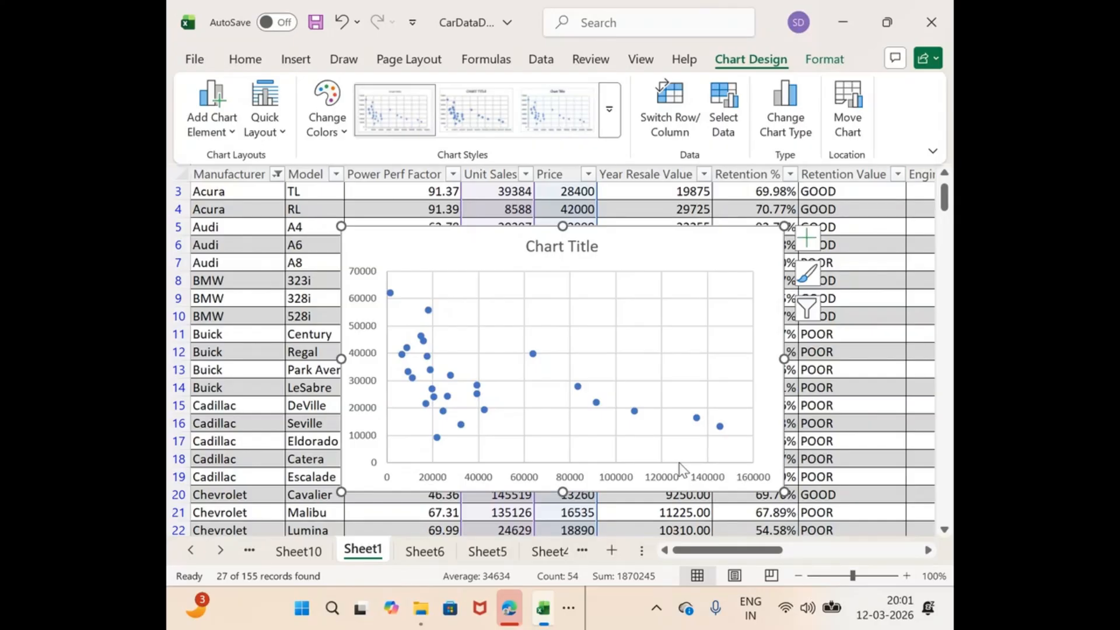
{"action": "key", "text": "Delete"}
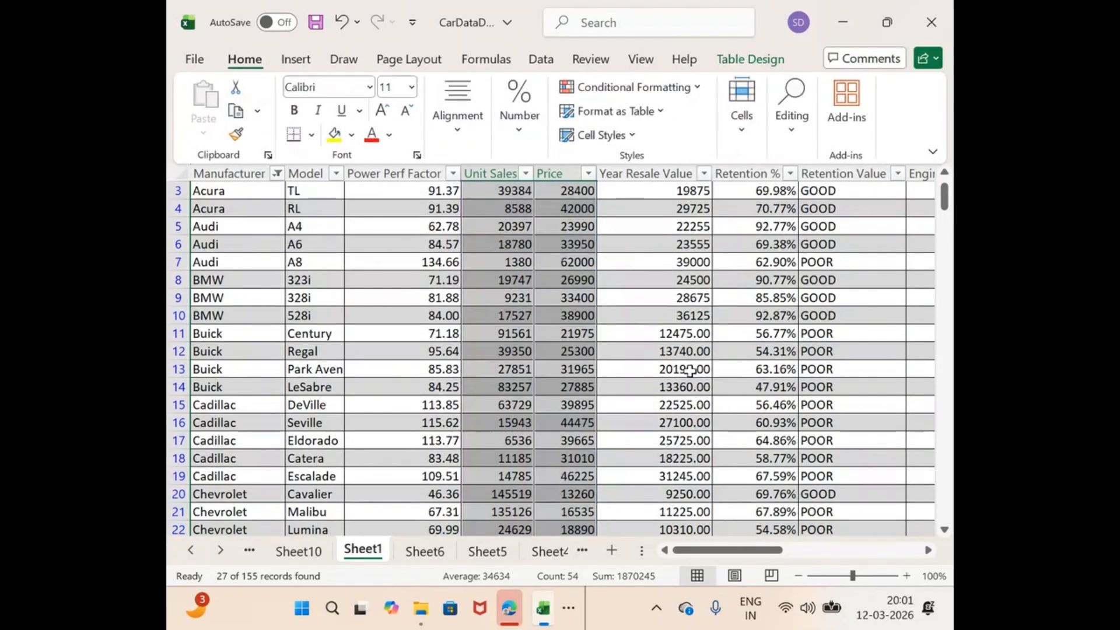
- Insert a Scatter chart from the filtered Unit Sales and Year Resale Value columns, and delete it after examining the point pattern
{"action": "left_click", "coordinate": [493, 170]}
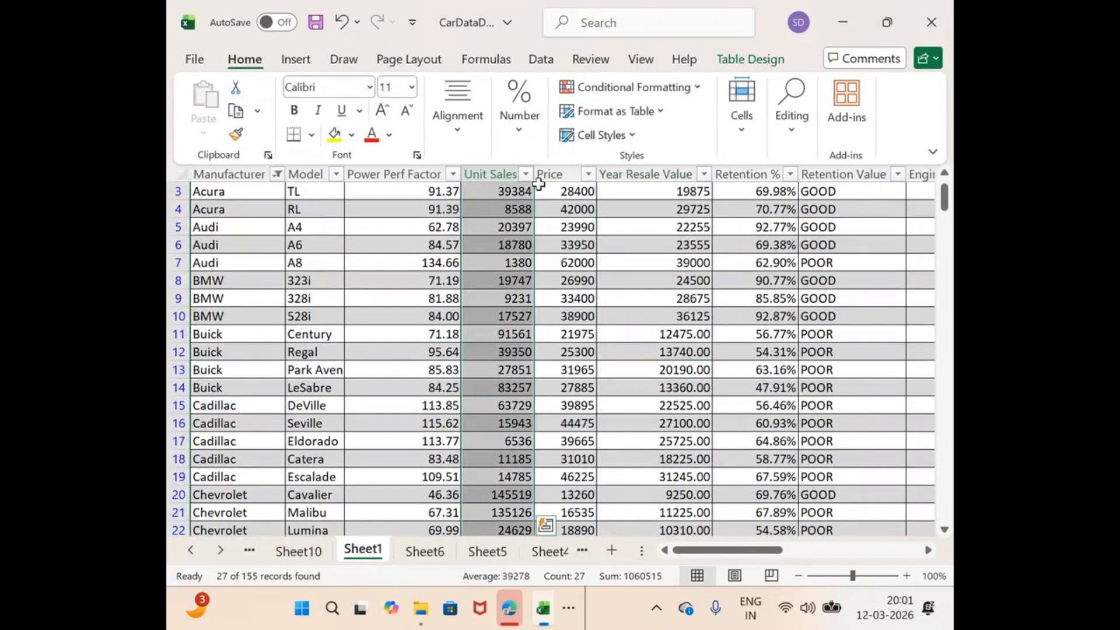
{"action": "left_click", "coordinate": [632, 174], "text": "ctrl"}
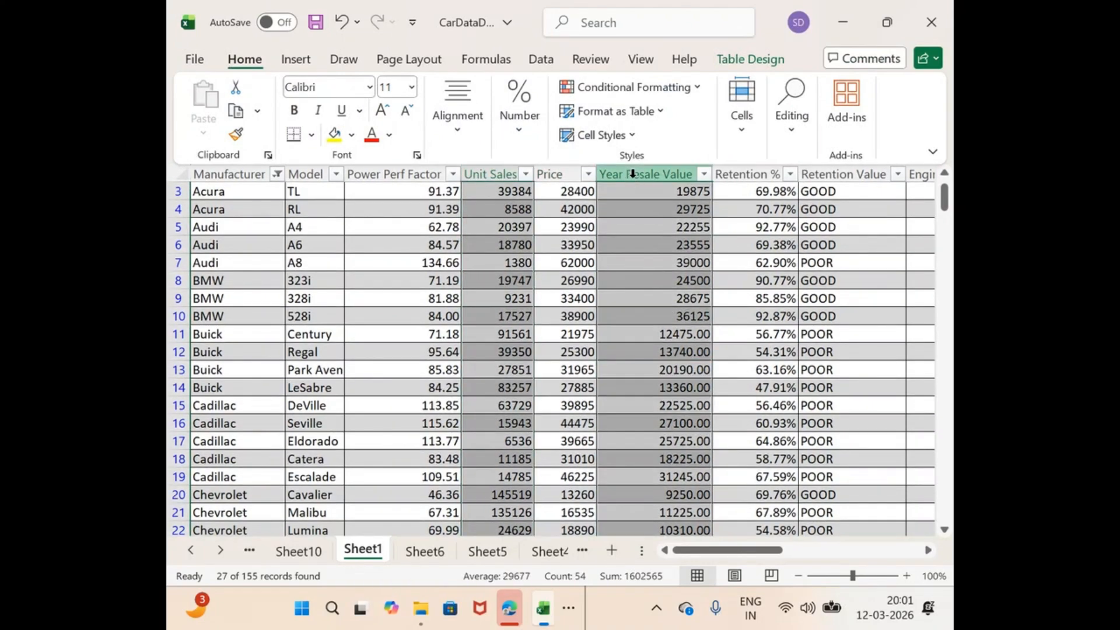
{"action": "left_click", "coordinate": [291, 61]}
{"action": "left_click", "coordinate": [439, 134]}
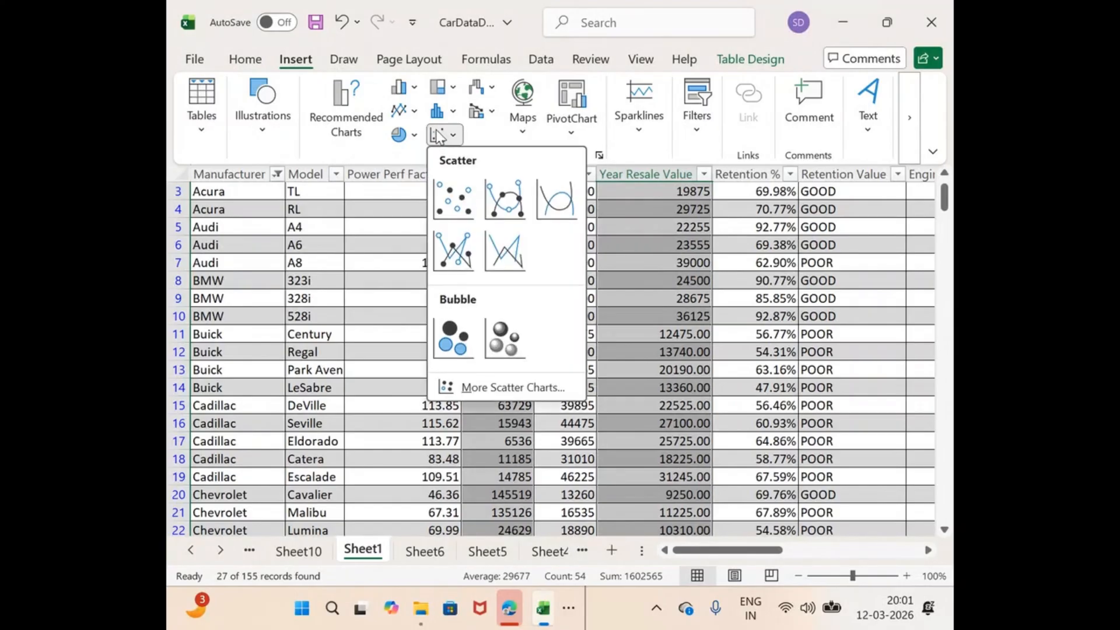
{"action": "left_click", "coordinate": [458, 199]}
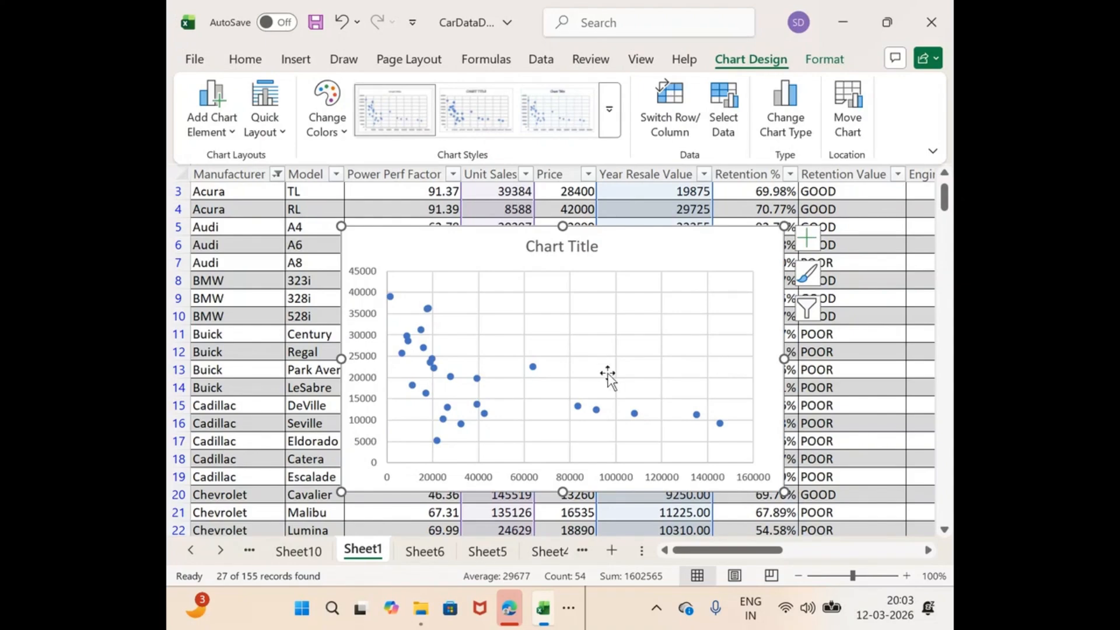
{"action": "key", "text": "Delete"}
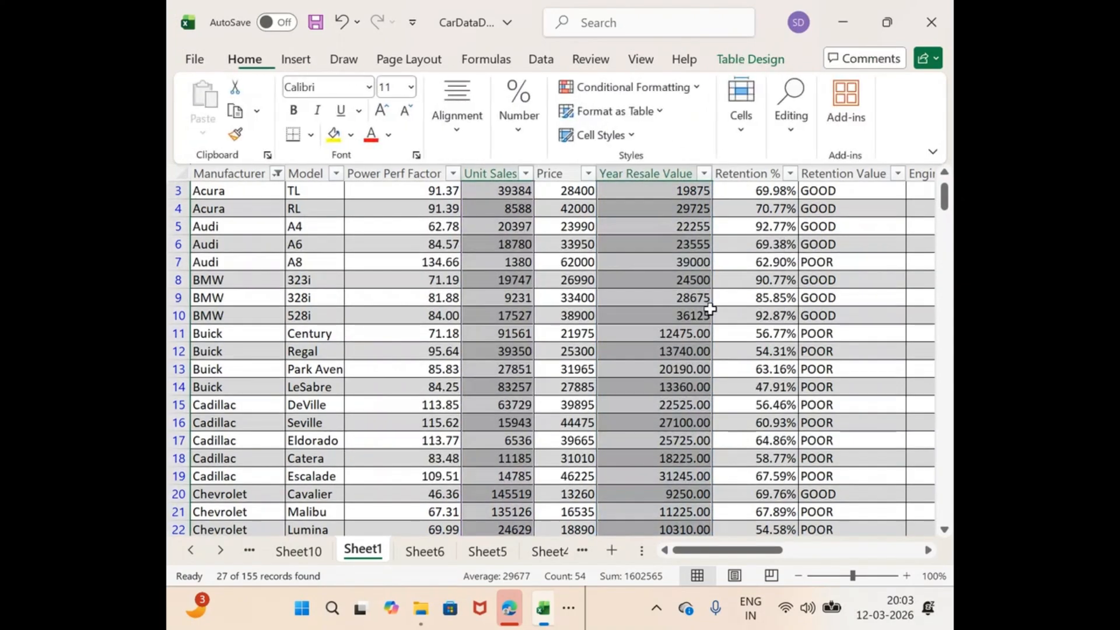
- Check the number format of the Power Perf Factor column
{"action": "left_click", "coordinate": [403, 173]}
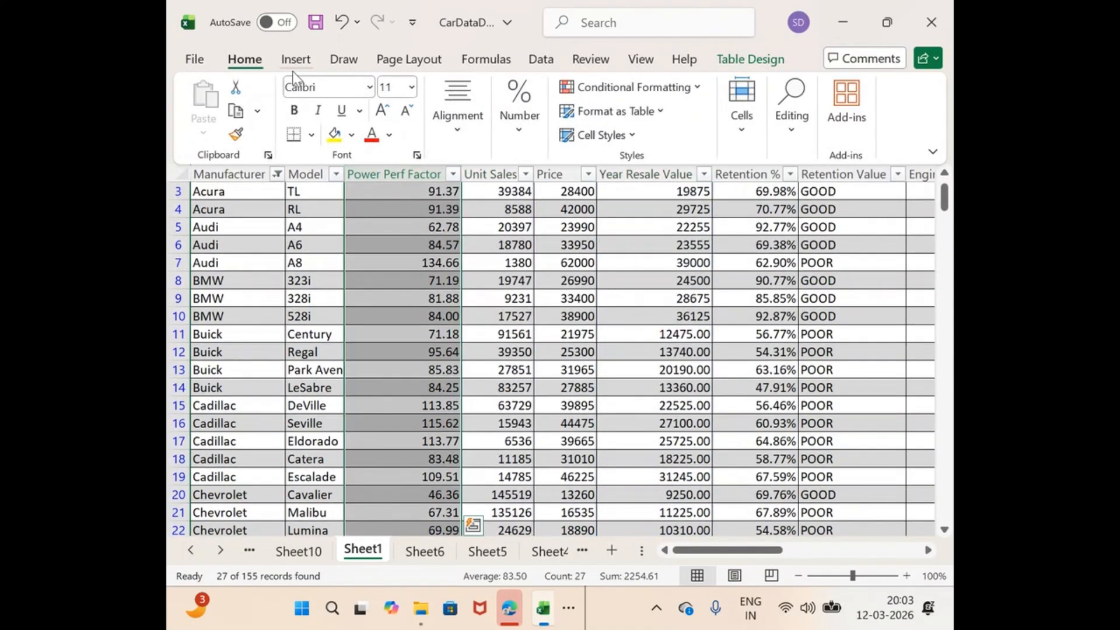
{"action": "left_click", "coordinate": [521, 124]}
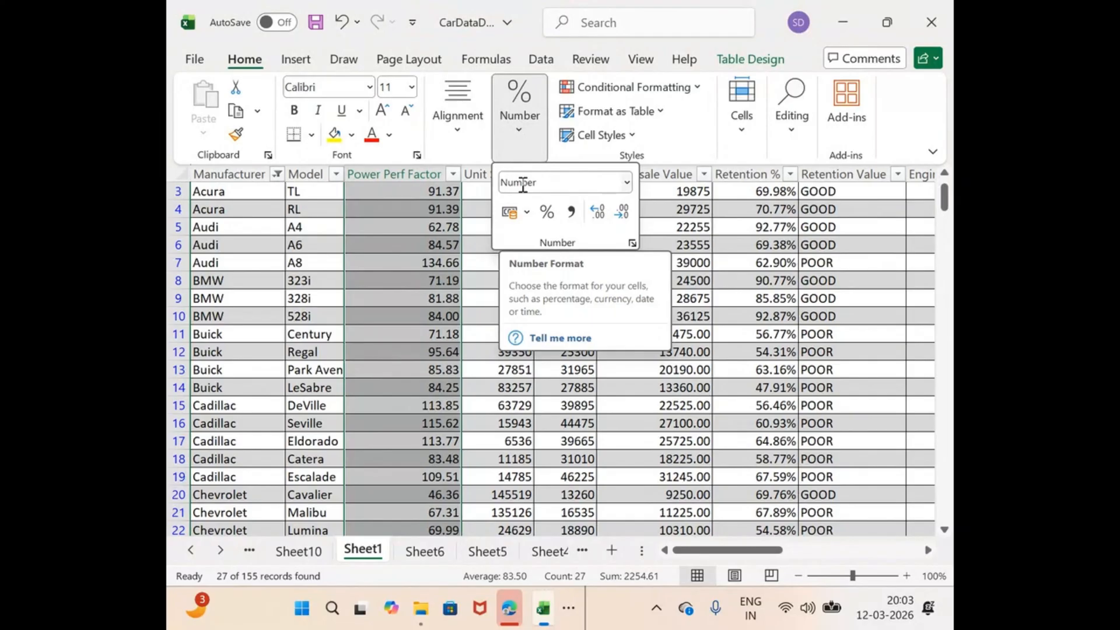
- Switch to the Excel-Creating-Chart presentation in PowerPoint and show the Bubble Charts slide
{"action": "left_click", "coordinate": [575, 607]}
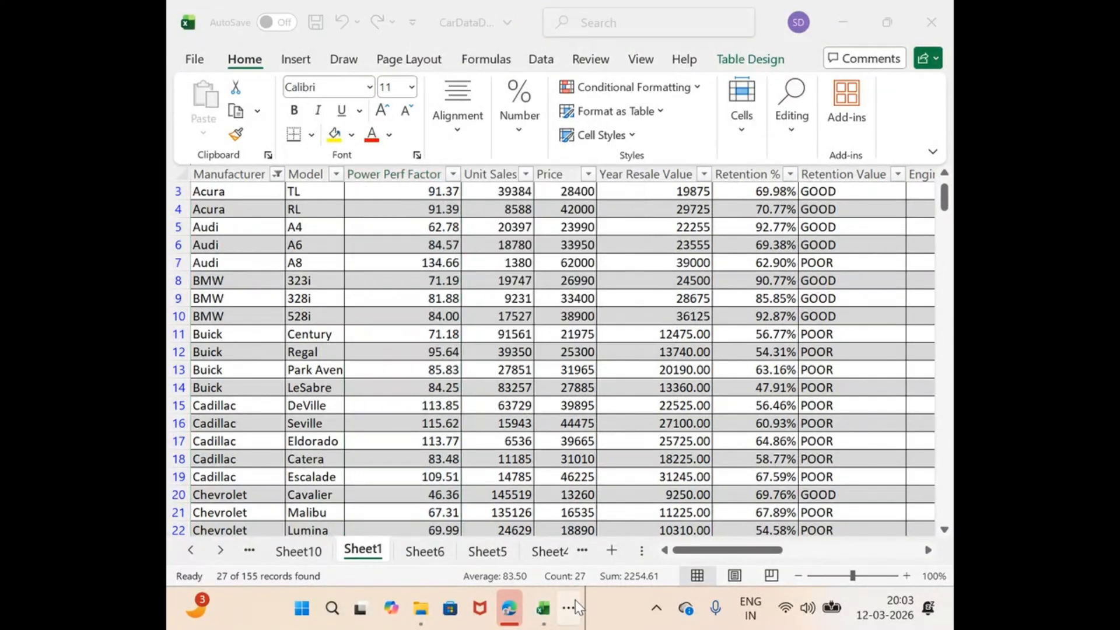
{"action": "left_click", "coordinate": [600, 553]}
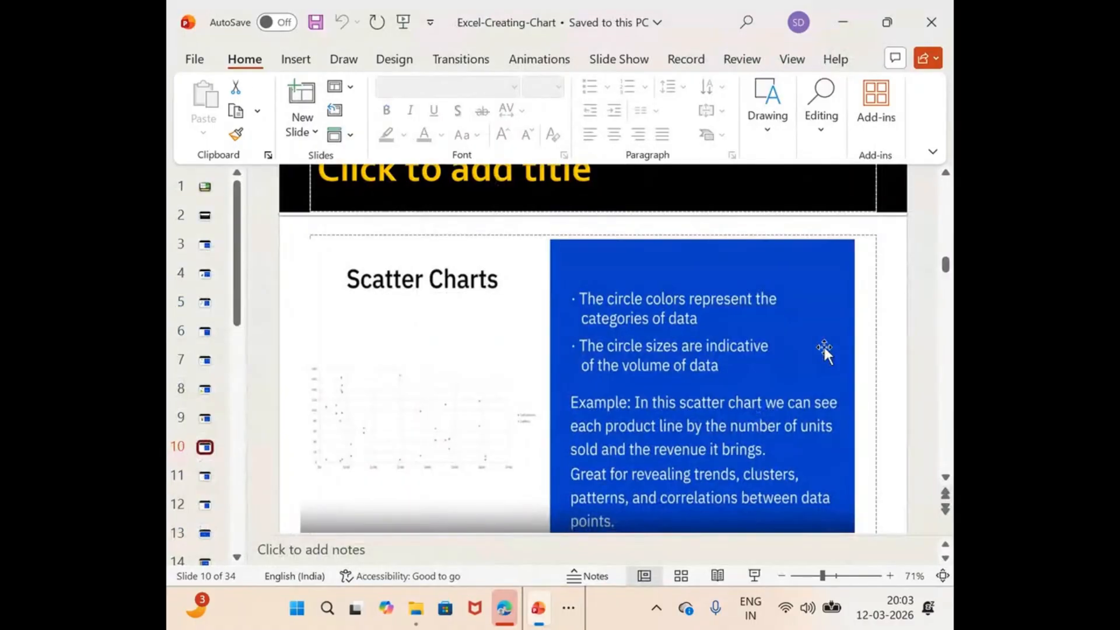
{"action": "key", "text": "Page_Down"}
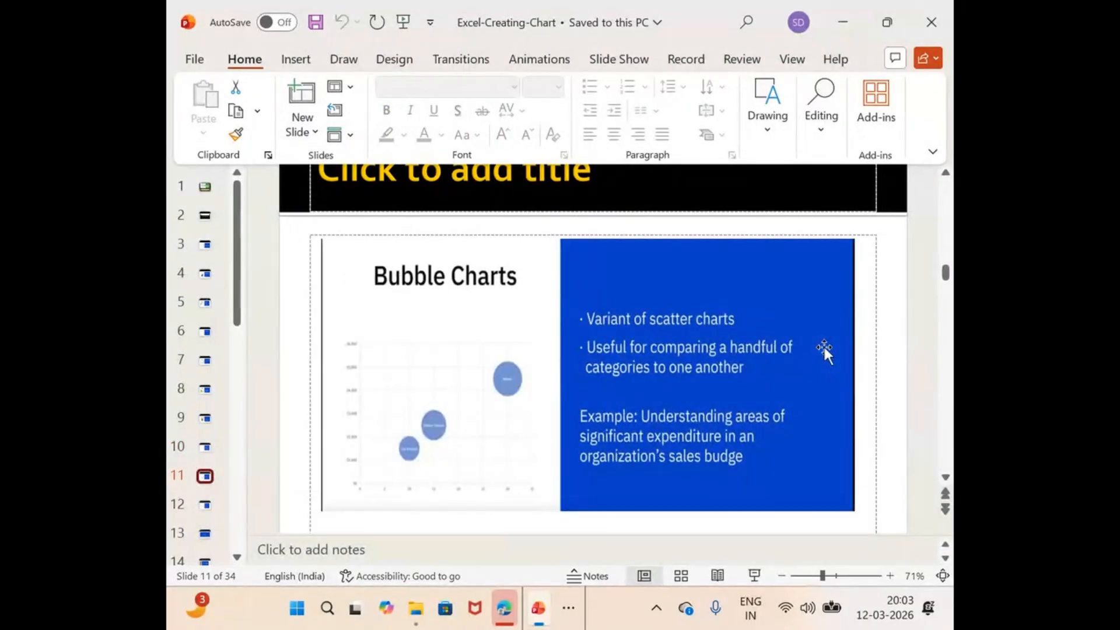